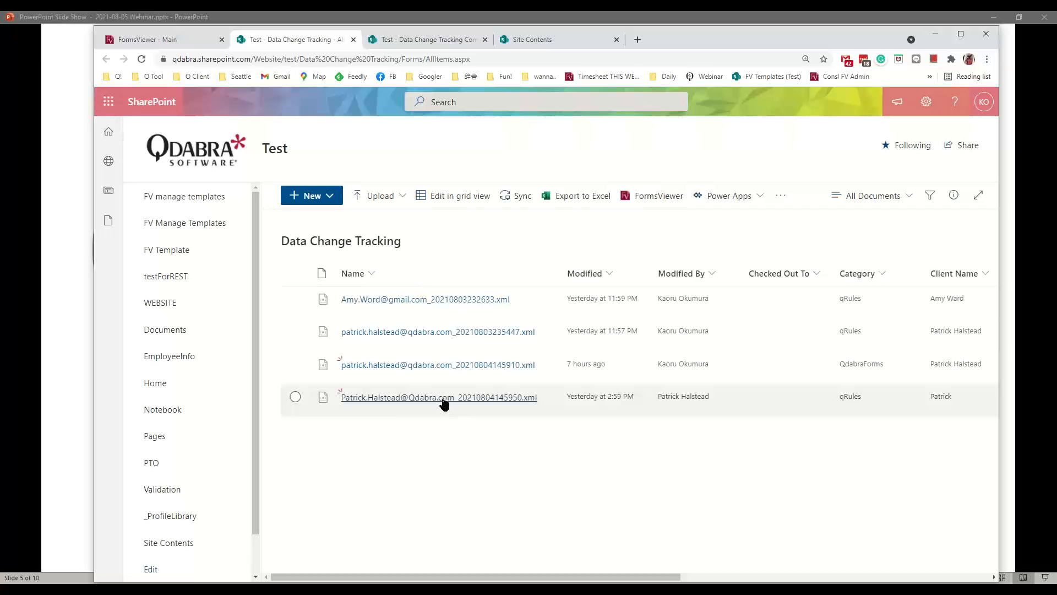
left_click(444, 403)
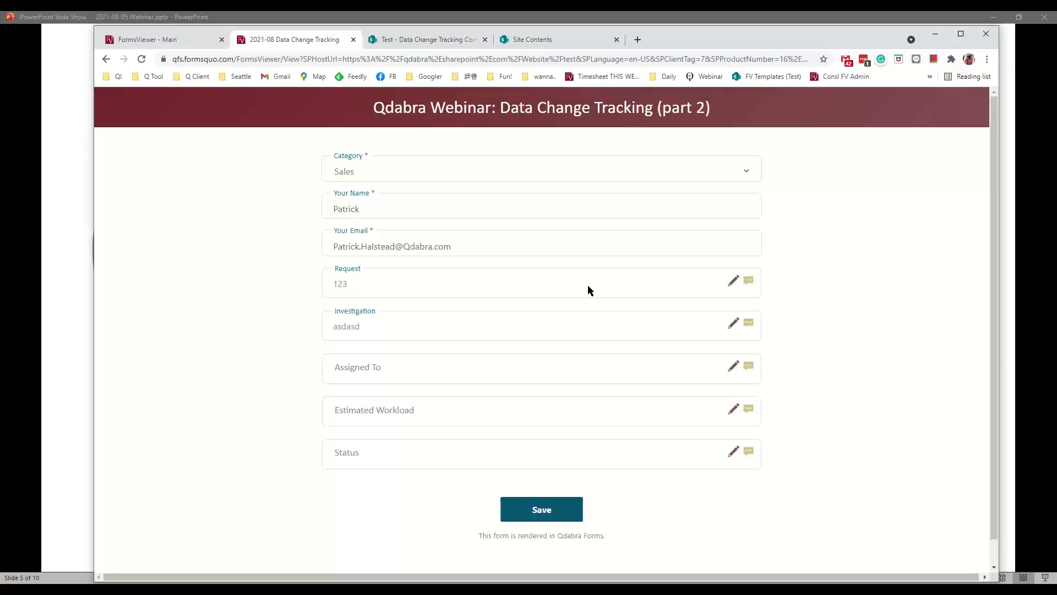
left_click(343, 269)
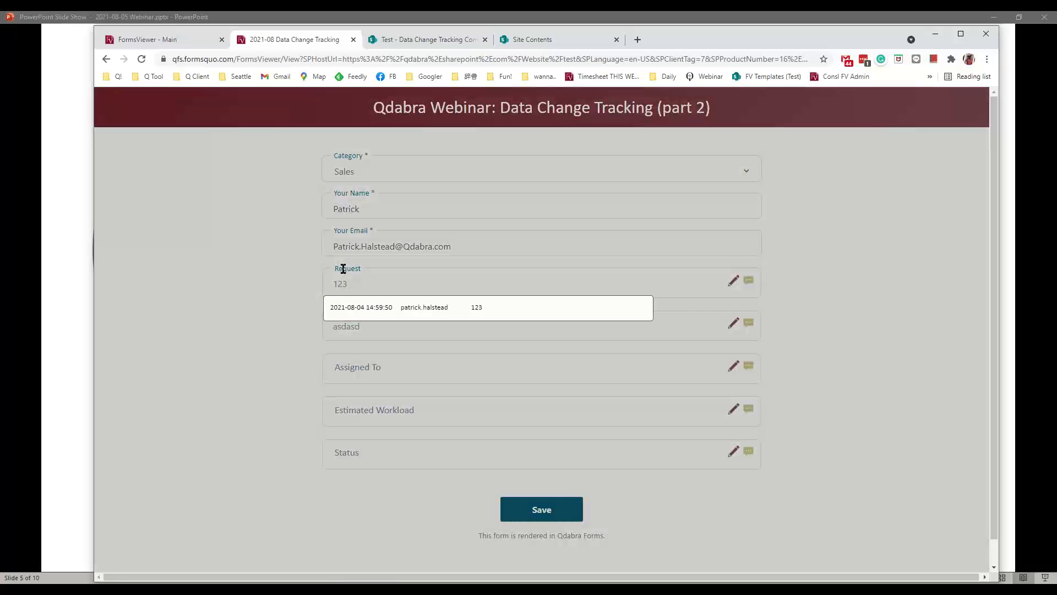
left_click(285, 308)
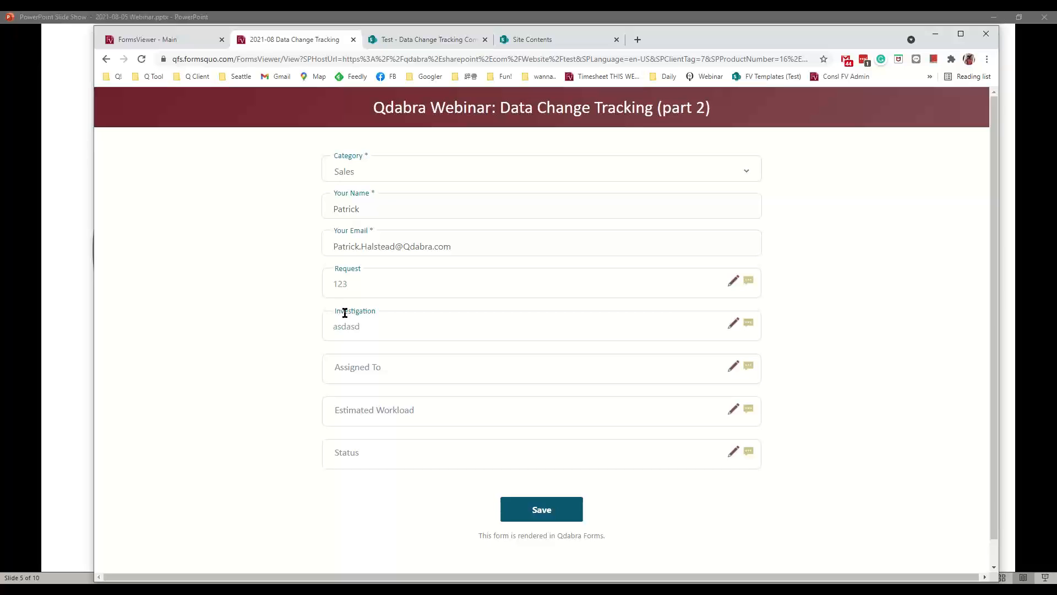
left_click(344, 313)
left_click(302, 350)
left_click(349, 357)
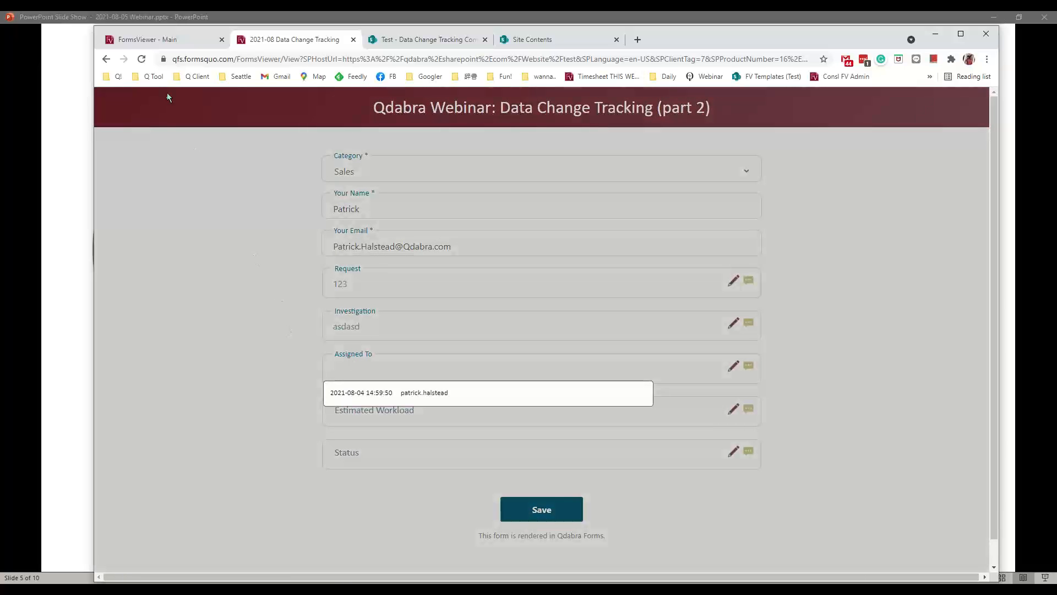
left_click(107, 59)
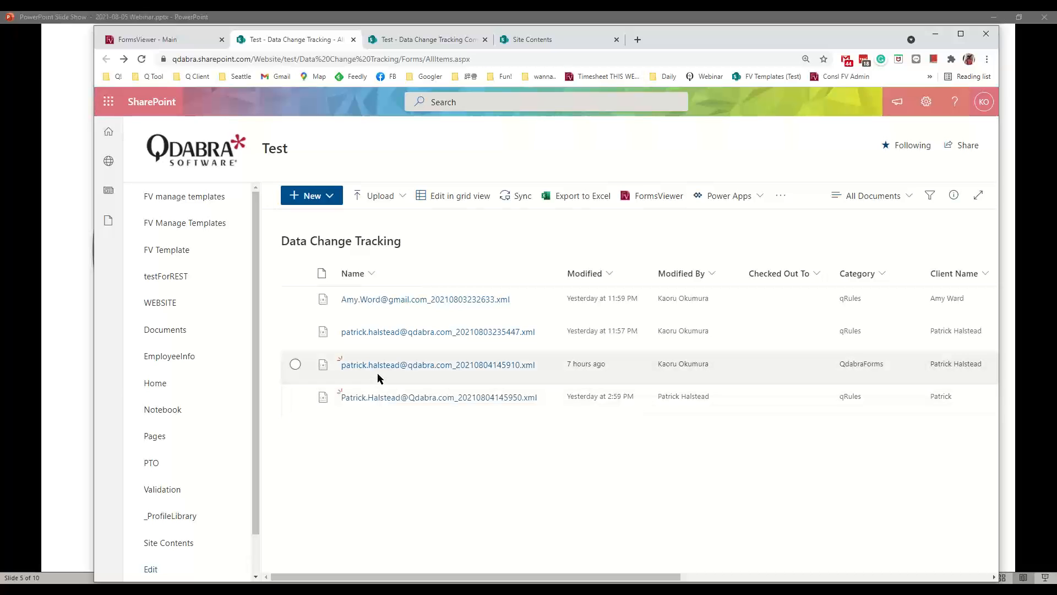
- Open the 'Testing modified v2' form and view the Request, Investigation and Assigned To change histories
left_click(378, 369)
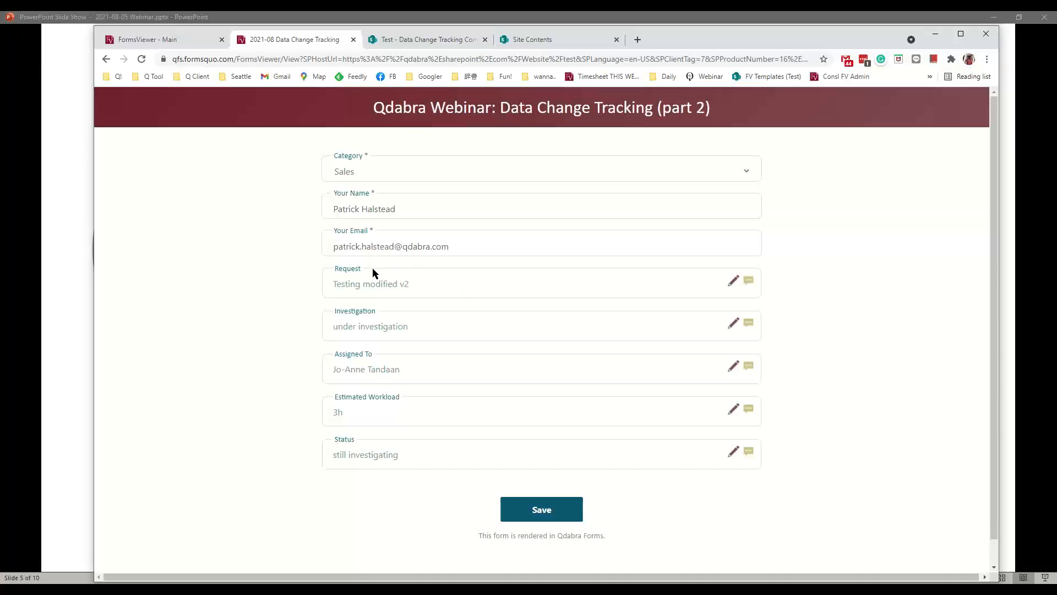
left_click(358, 269)
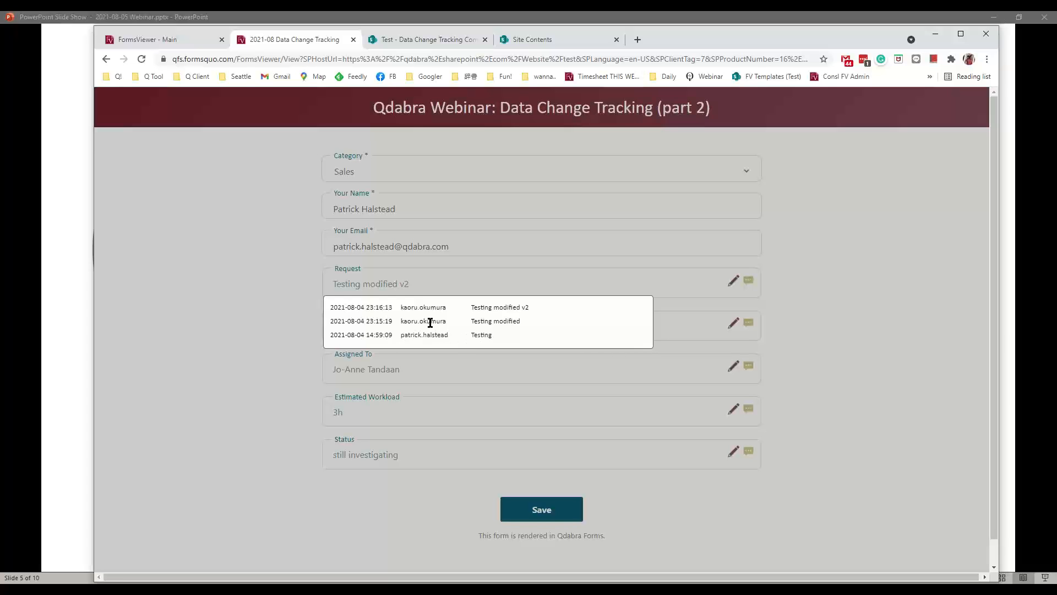
left_click(300, 293)
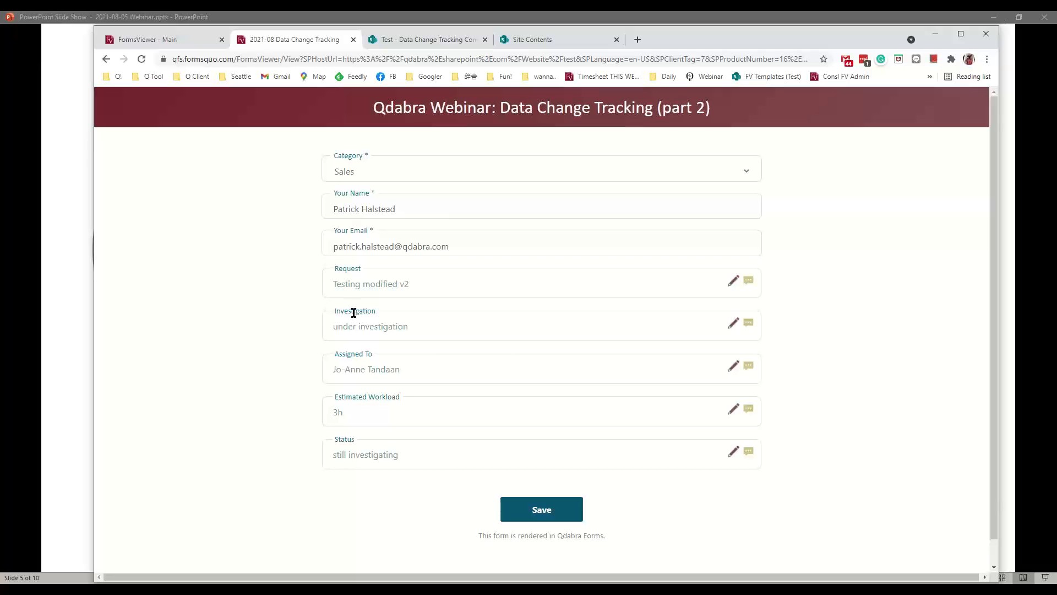
left_click(354, 312)
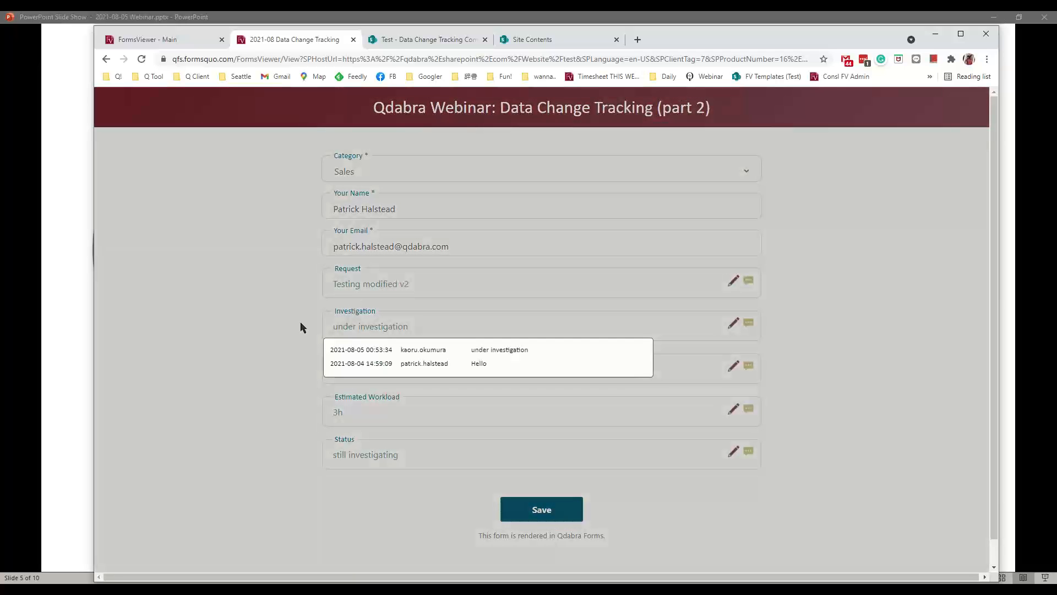
left_click(300, 327)
left_click(346, 353)
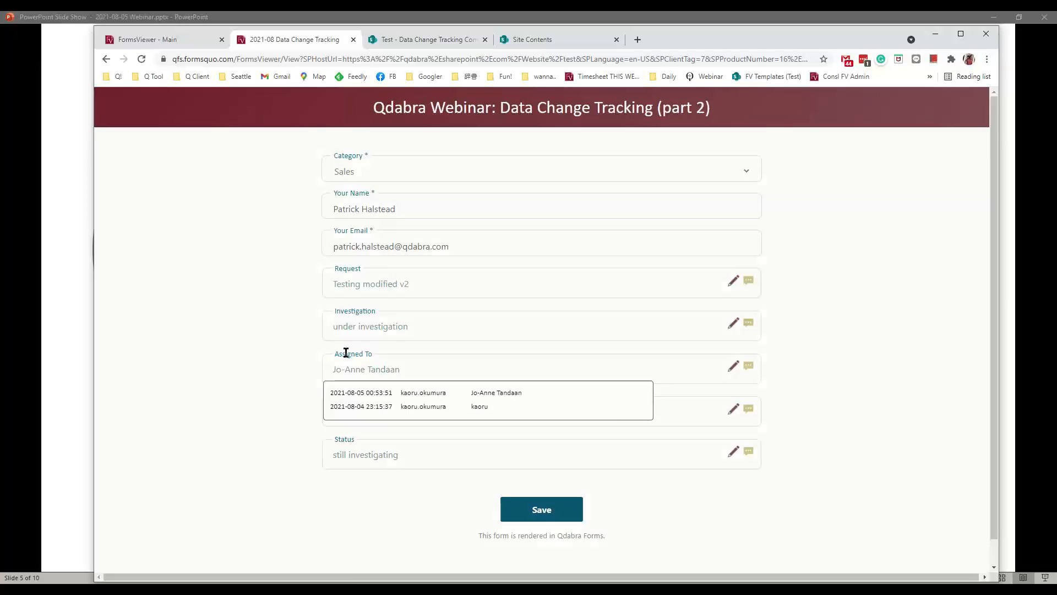
left_click(292, 365)
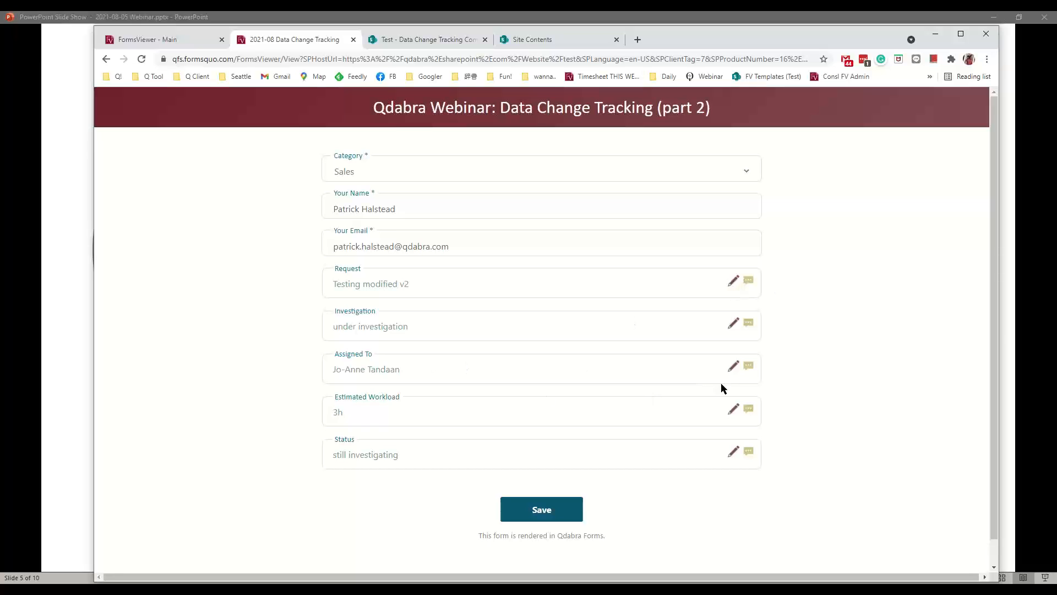
- Replace the Assigned To name with the Your Name person, save it, and check the new history entry
left_click(732, 367)
left_click_drag(457, 369, 307, 366)
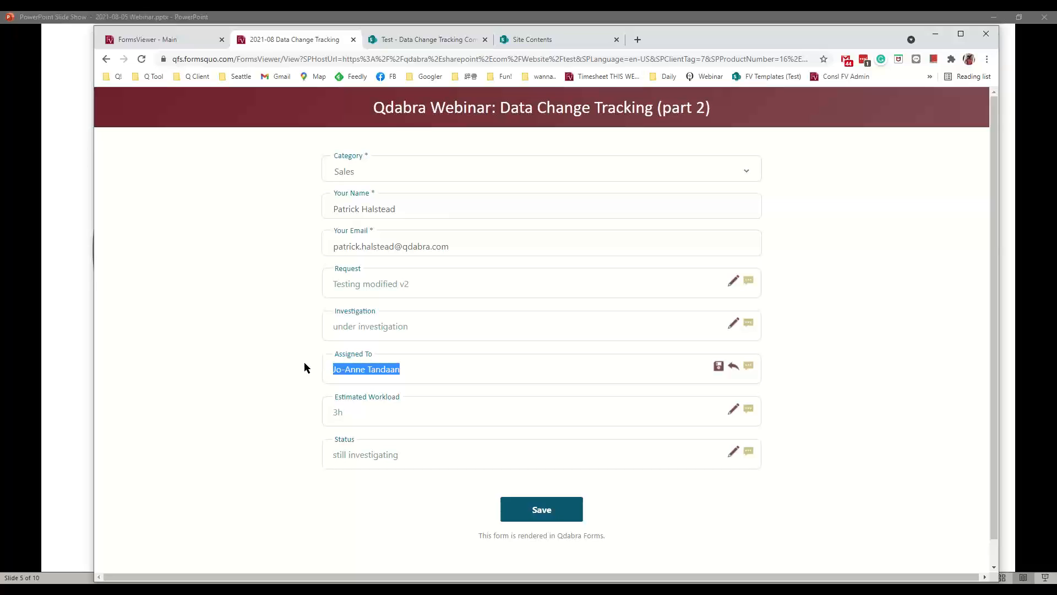
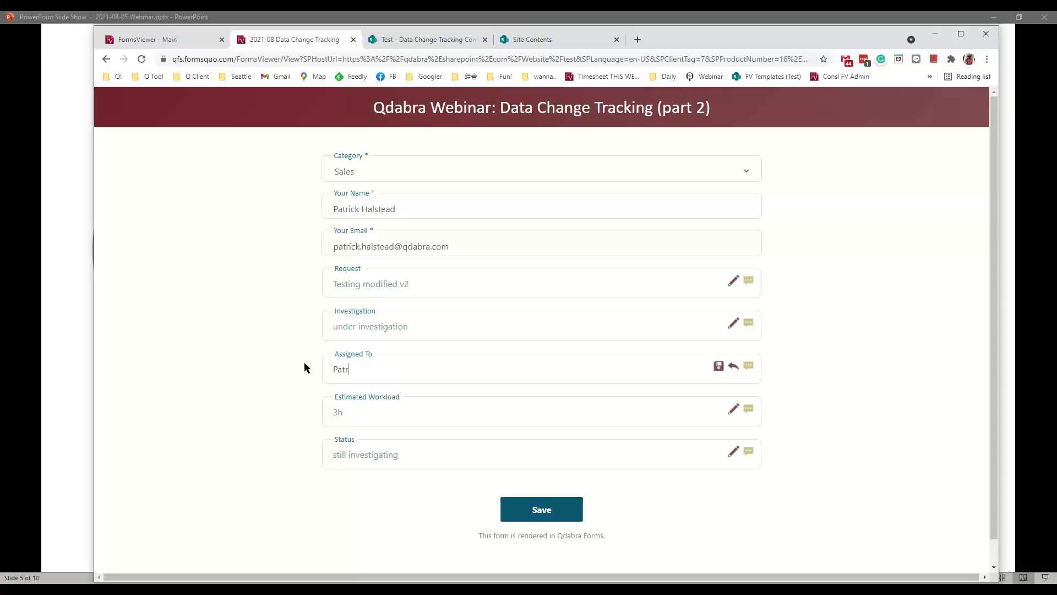
left_click(719, 367)
left_click(362, 355)
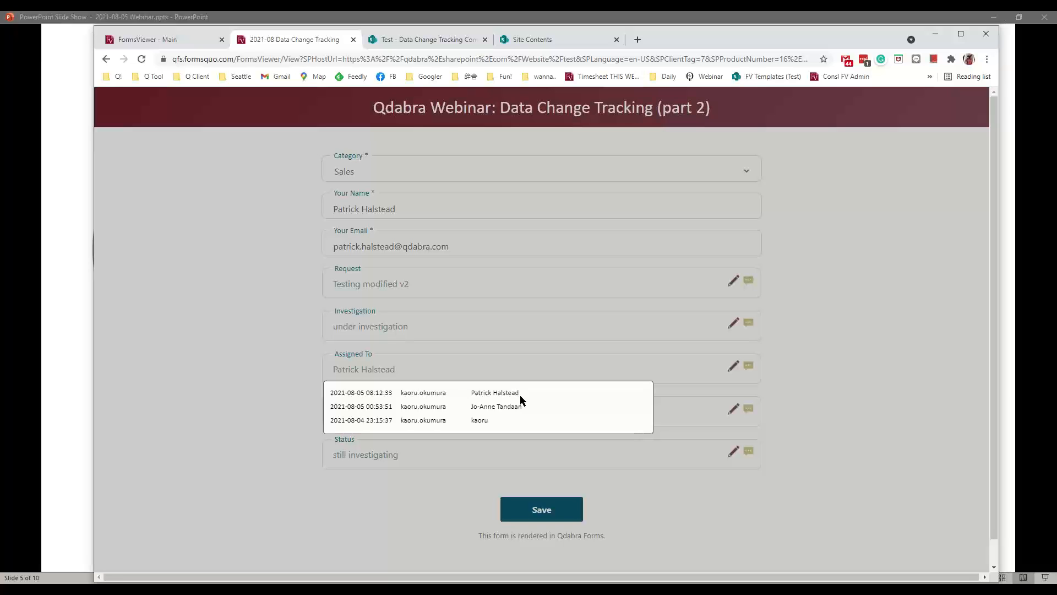
left_click(297, 363)
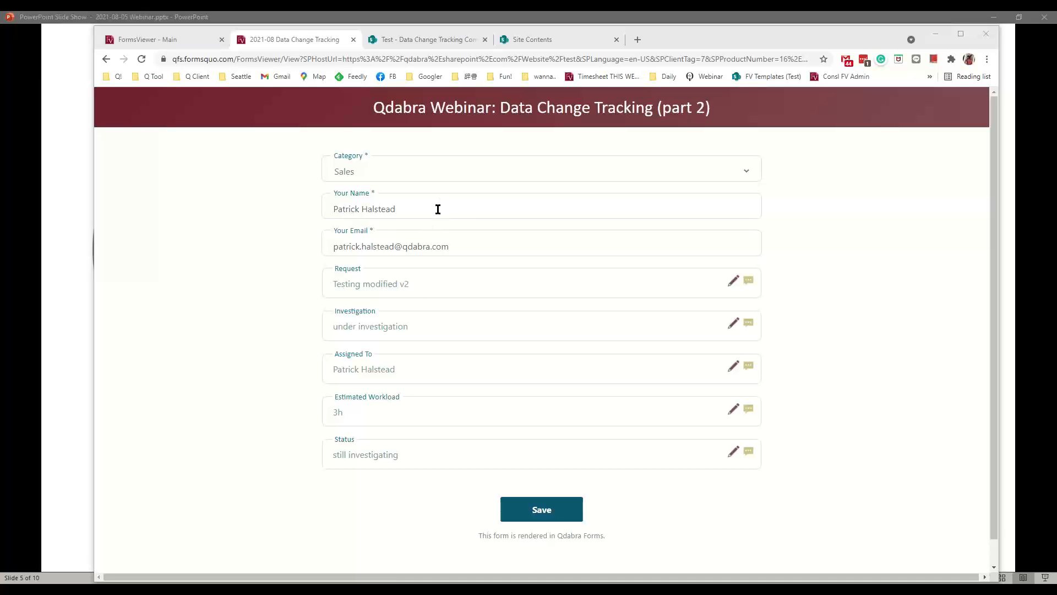
left_click_drag(438, 209, 305, 209)
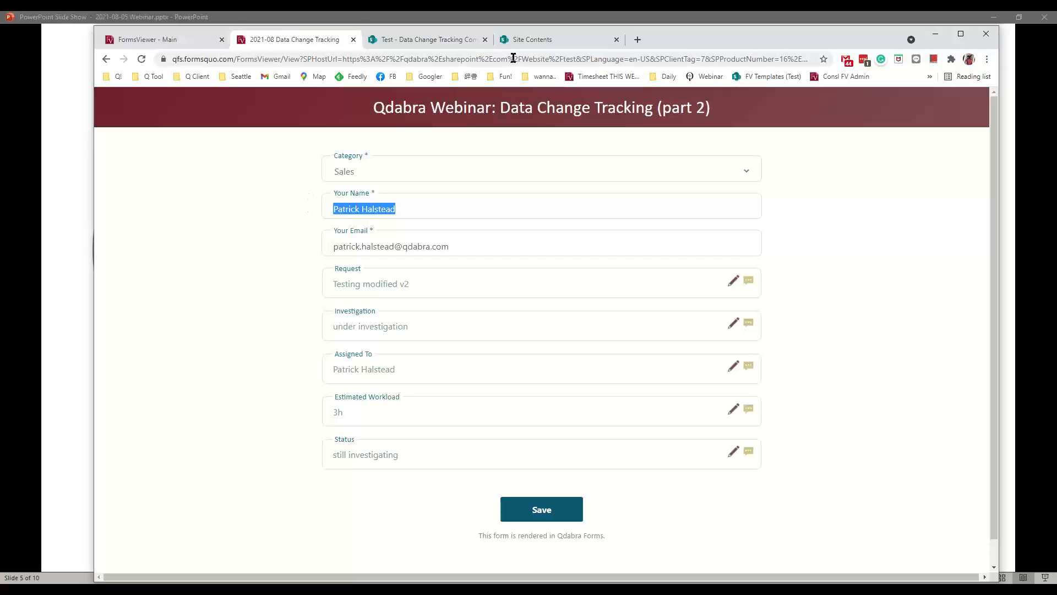
left_click(431, 43)
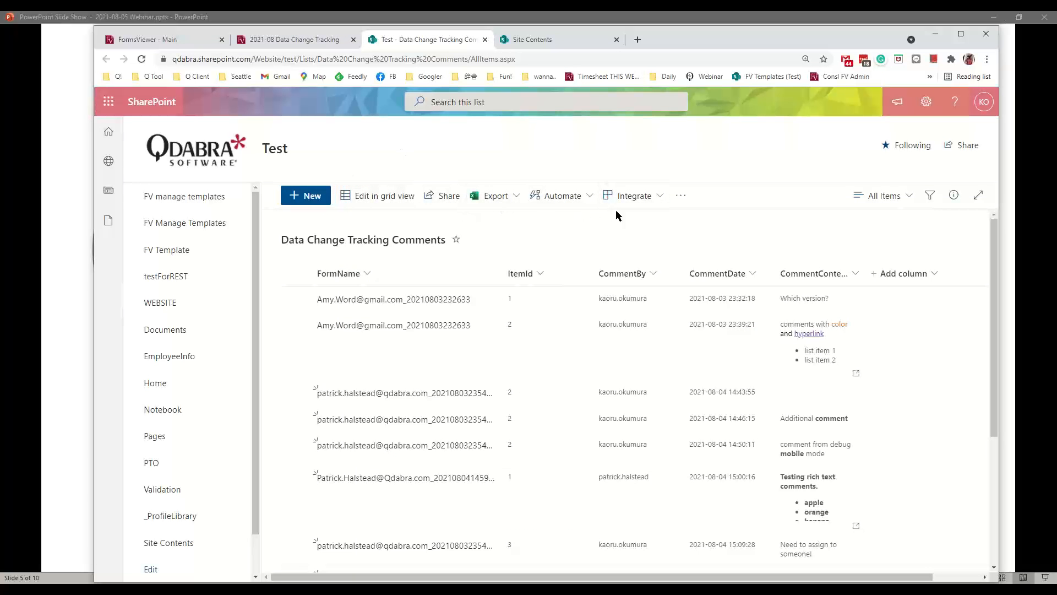
left_click_drag(998, 236, 1031, 235)
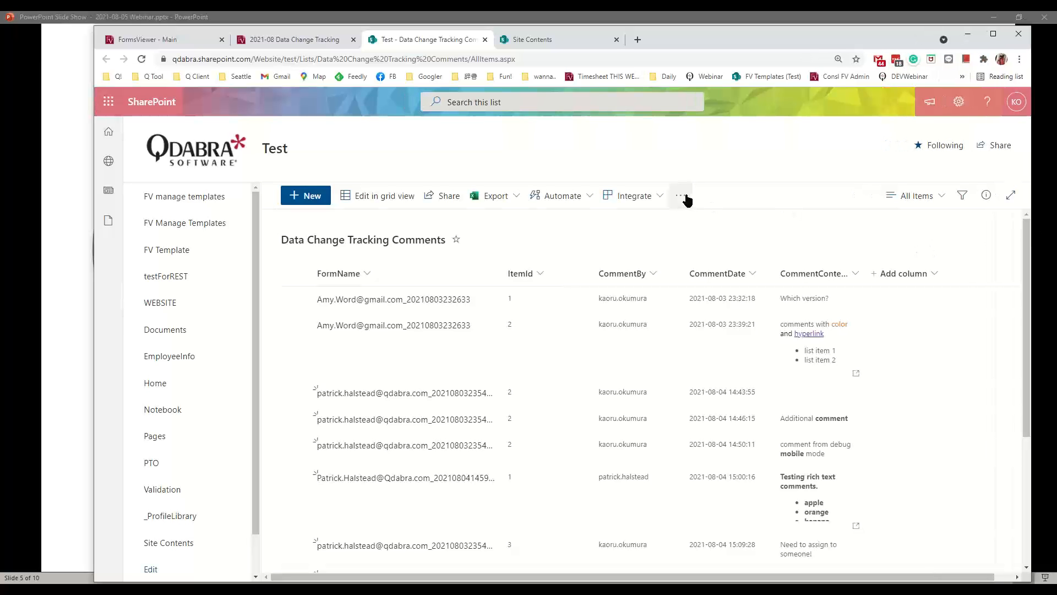
left_click(546, 42)
left_click(463, 45)
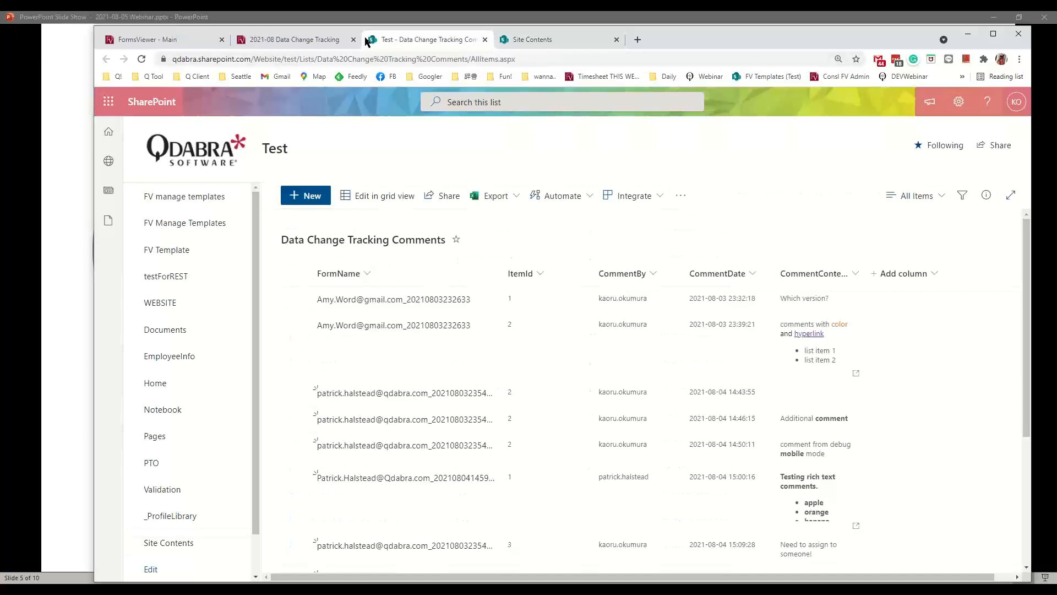
left_click(303, 40)
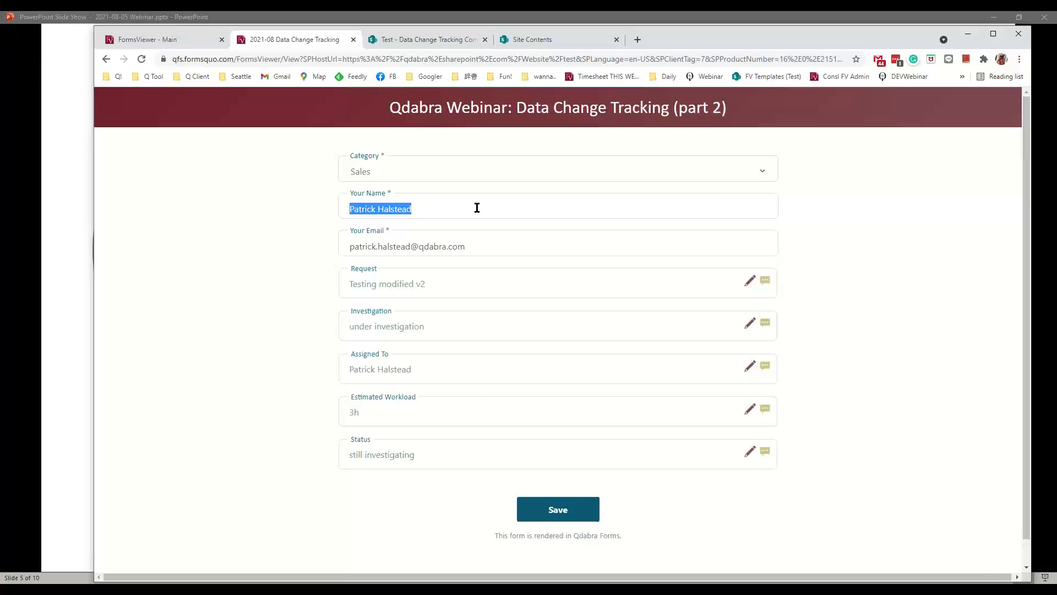
- Delete the name from Your Name, then click in and out of the empty field
key("BackSpace")
left_click(273, 193)
left_click(369, 202)
left_click(283, 204)
left_click(341, 203)
left_click(275, 204)
left_click(347, 210)
left_click(294, 204)
left_click(359, 207)
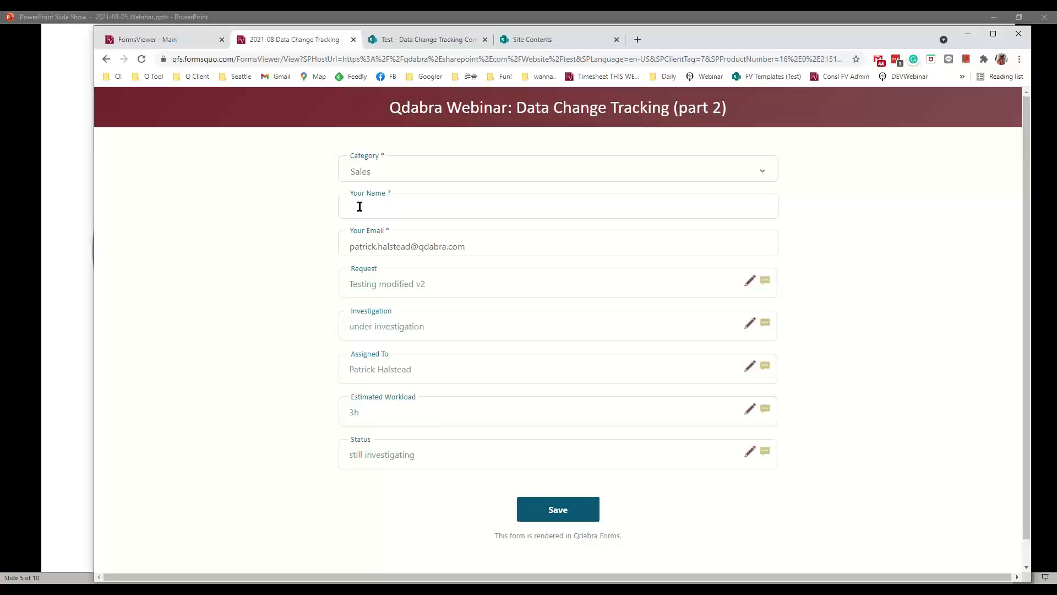
left_click(327, 229)
- Start a new Request comment reading 'additional comment in ....'
left_click(766, 282)
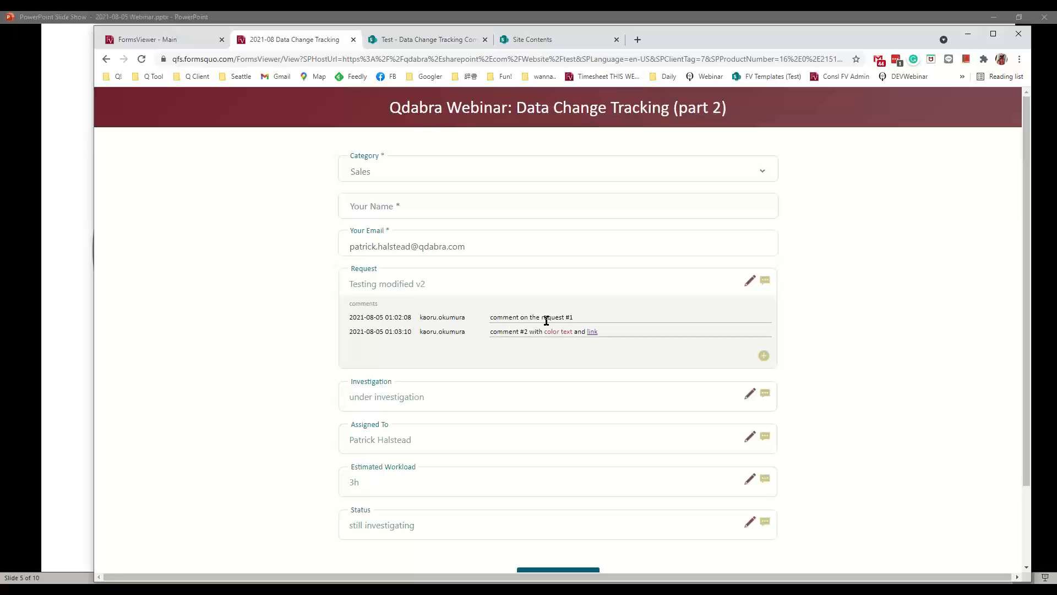
left_click(764, 356)
left_click(606, 358)
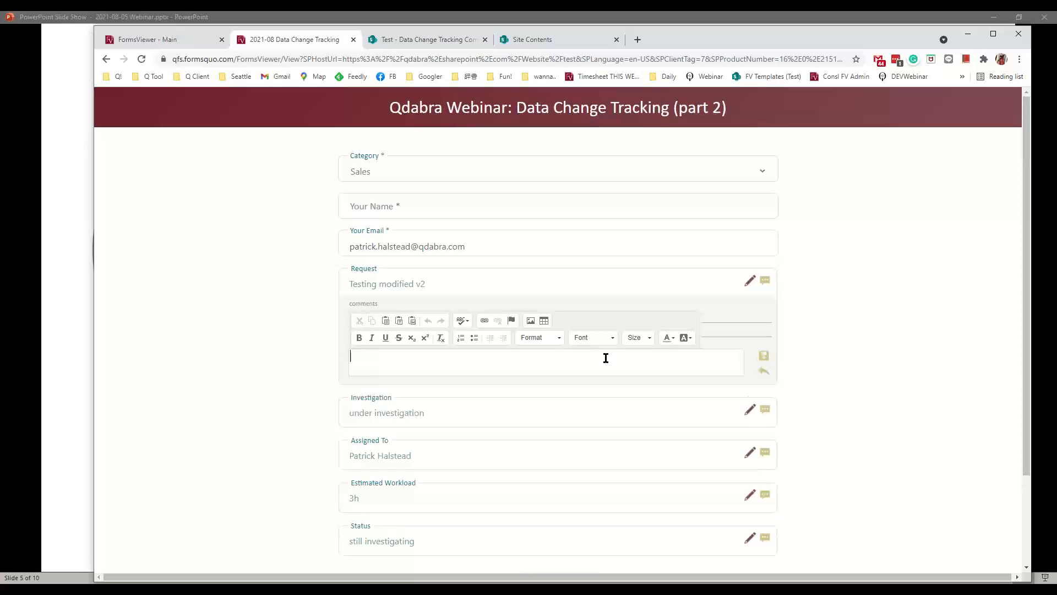
type("additional")
type(" commen")
type("t in d")
key("BackSpace")
key("BackSpace")
key("BackSpace")
key("BackSpace")
type("....")
- Bold 'comment', make it a bulleted list with a second line 'one more line', and save
double_click(416, 357)
key("ctrl+b")
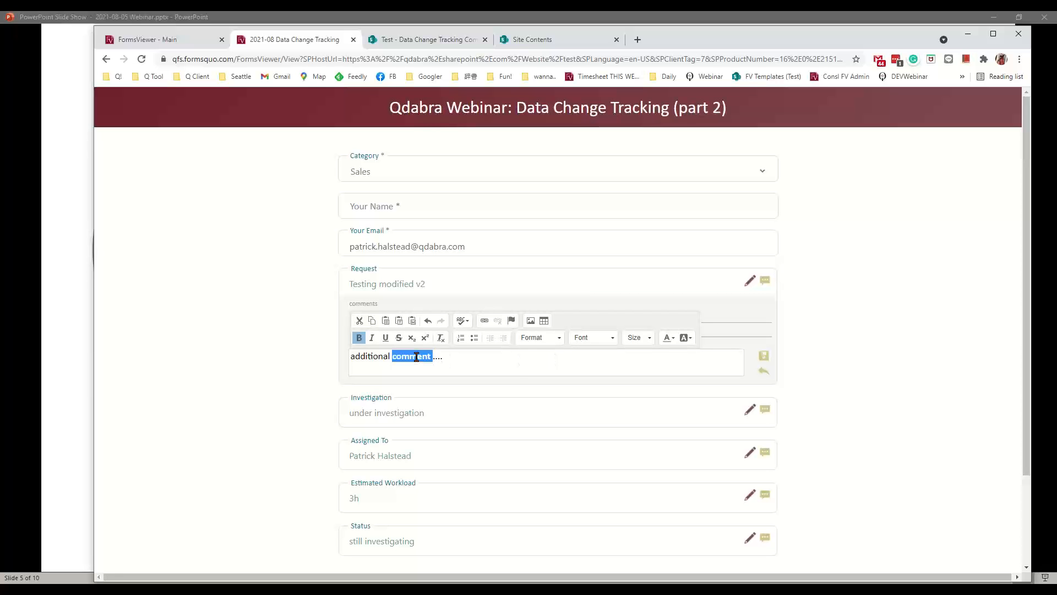
left_click(484, 361)
left_click(474, 338)
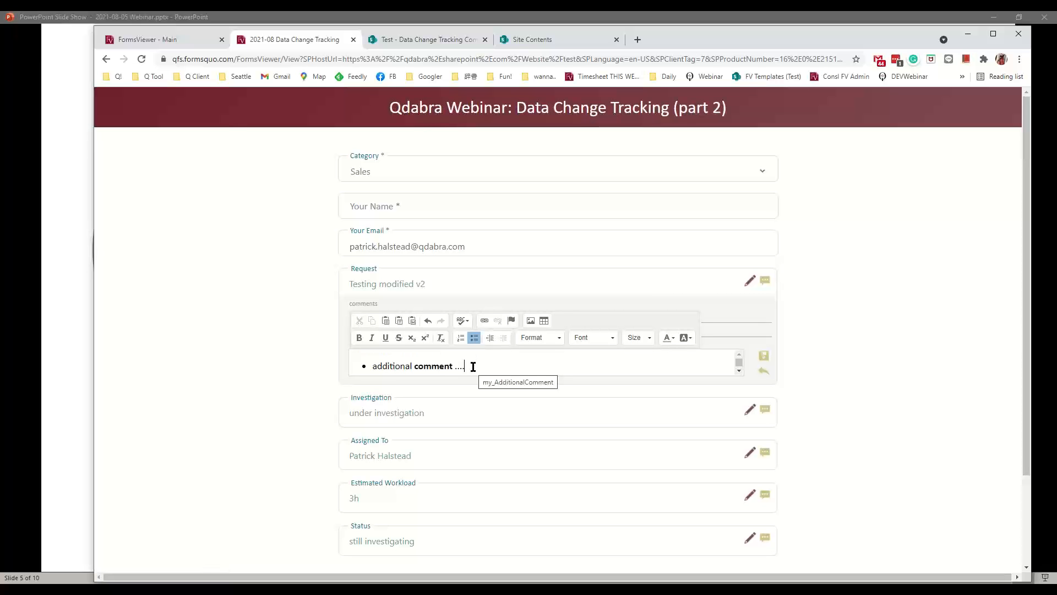
key("Return")
type("one more line")
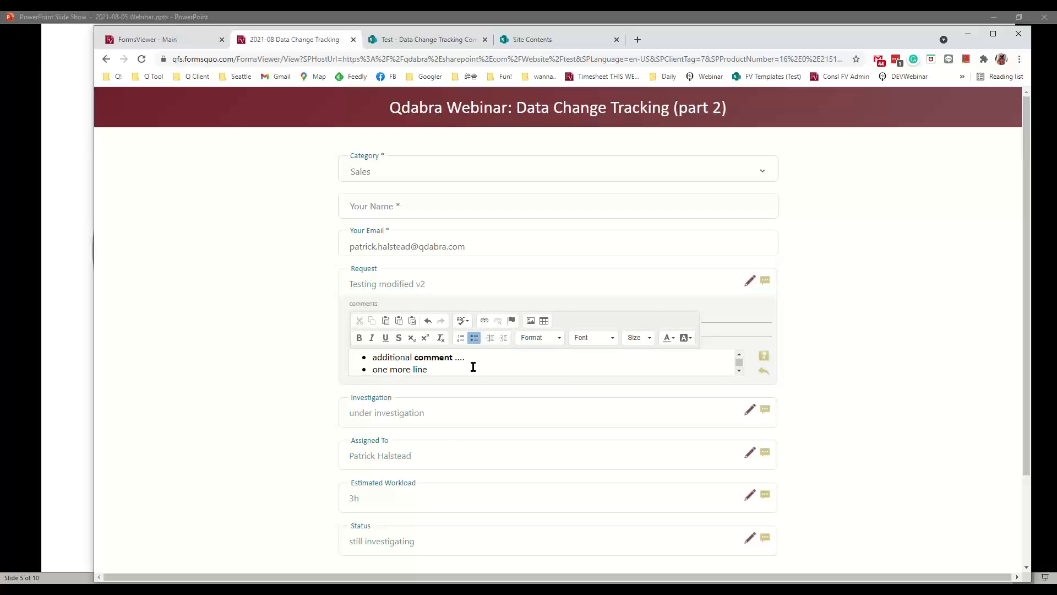
left_click(764, 357)
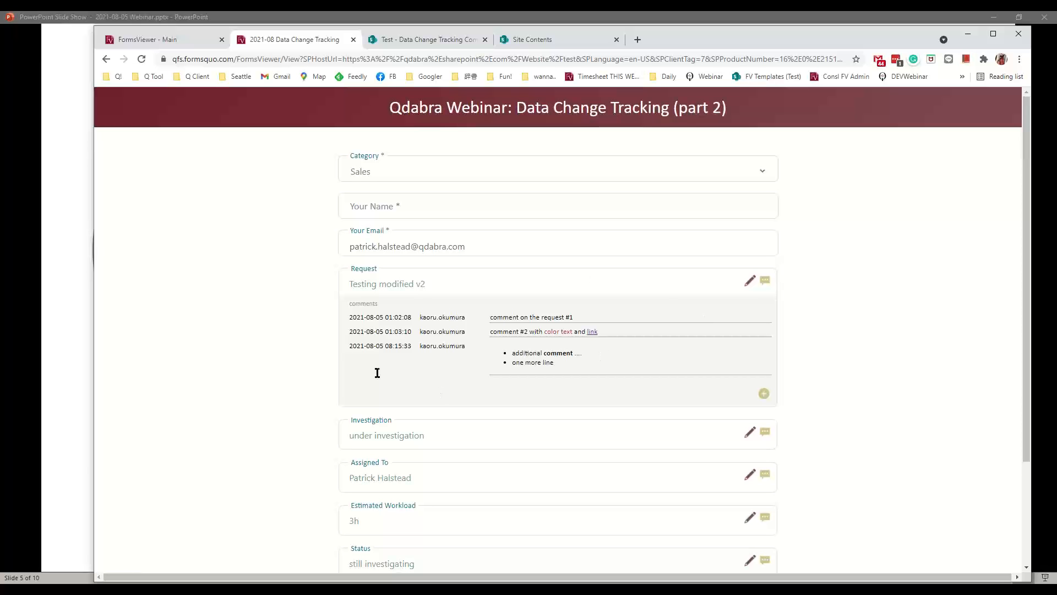
scroll(852, 397, "down", 1)
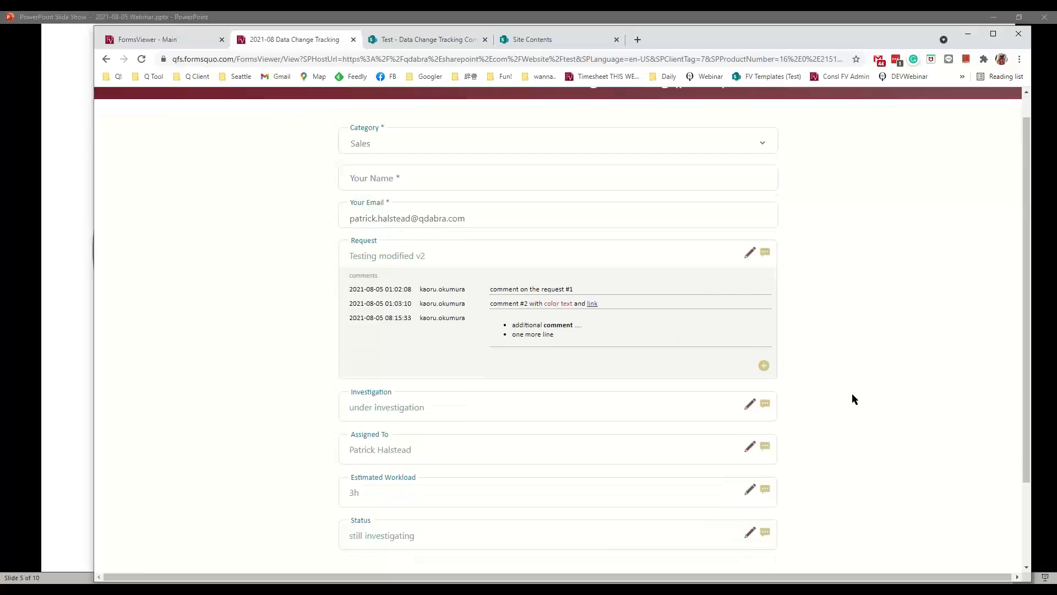
scroll(851, 393, "down", 1)
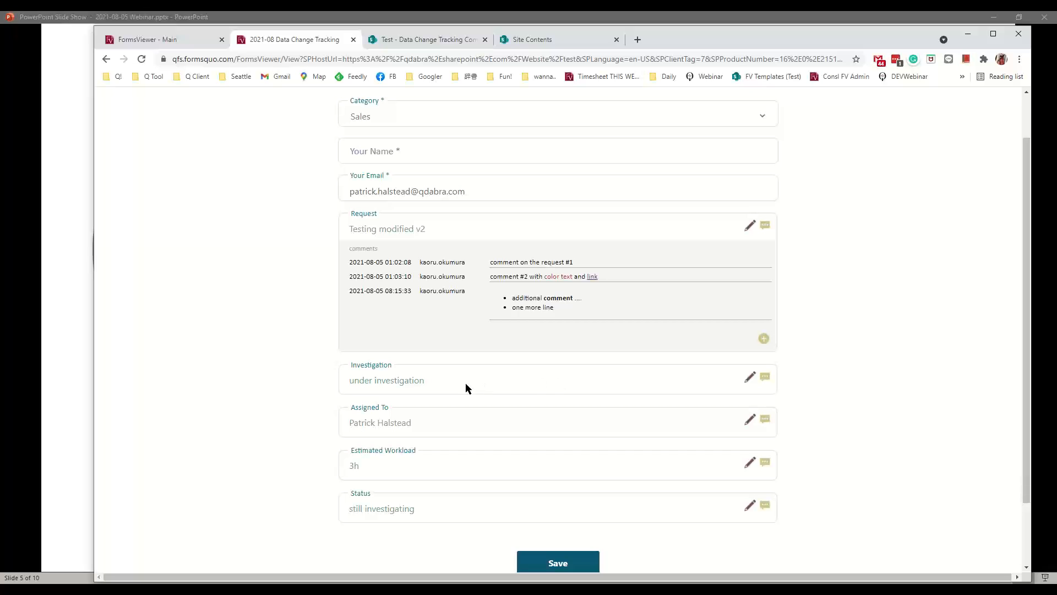
- Show the Investigation, Request, and Assigned To comment panels in turn to compare their histories
left_click(765, 378)
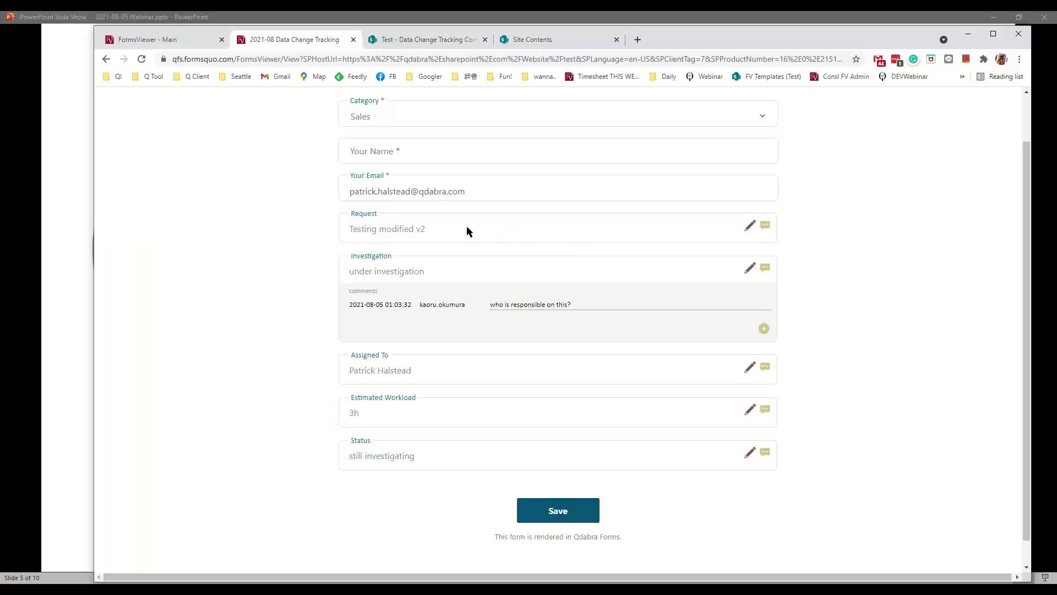
left_click(765, 226)
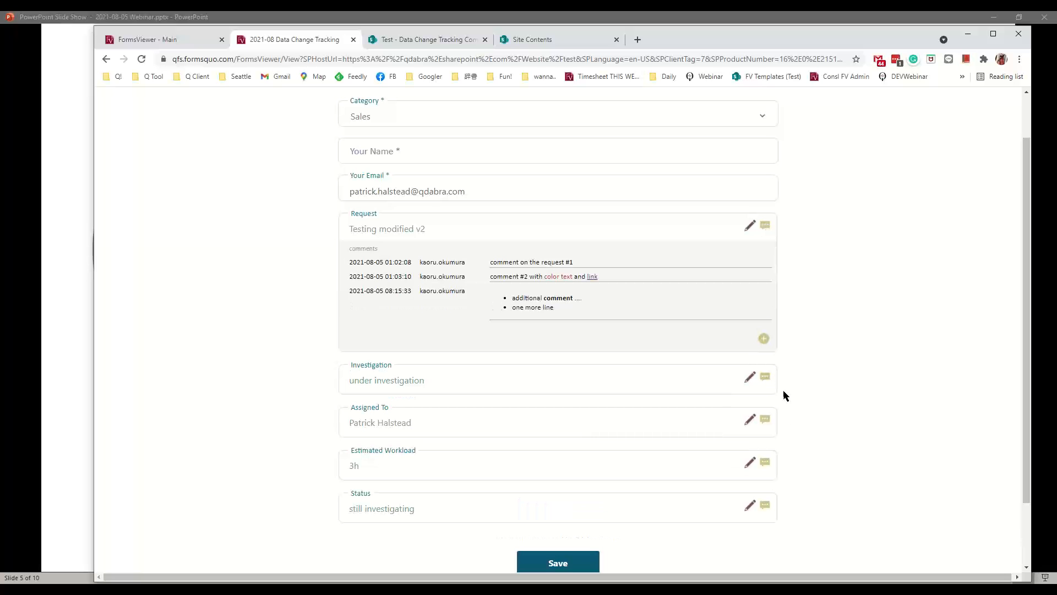
left_click(768, 420)
right_click(768, 417)
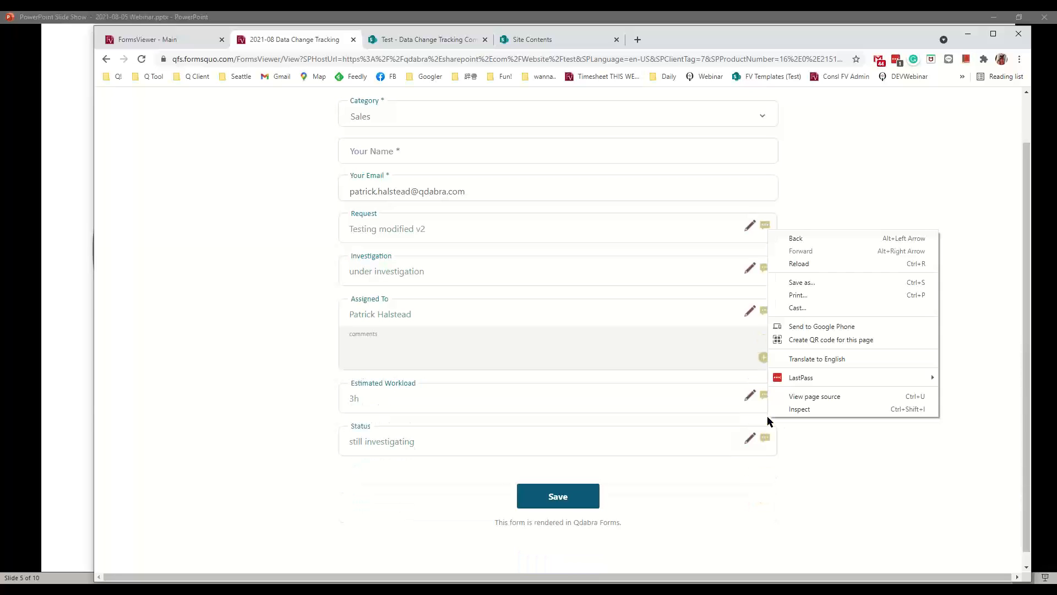
left_click(857, 507)
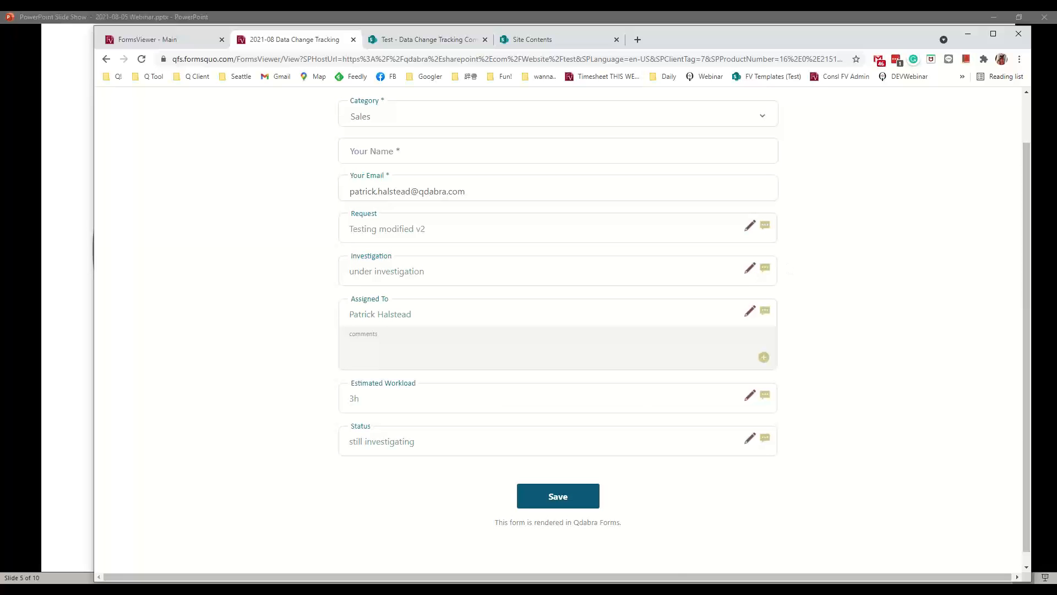
- In InfoPath, check the Request section's Advanced ScreenTip, my_historyEditButtonSection, and cancel without changes
left_click_drag(1056, 33, 490, 50)
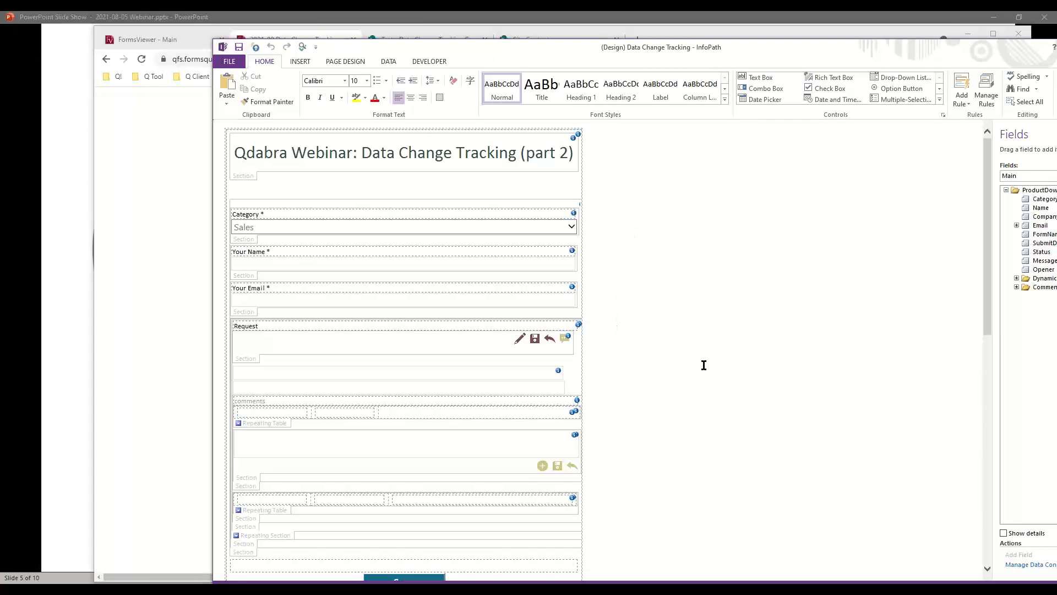
left_click(272, 358)
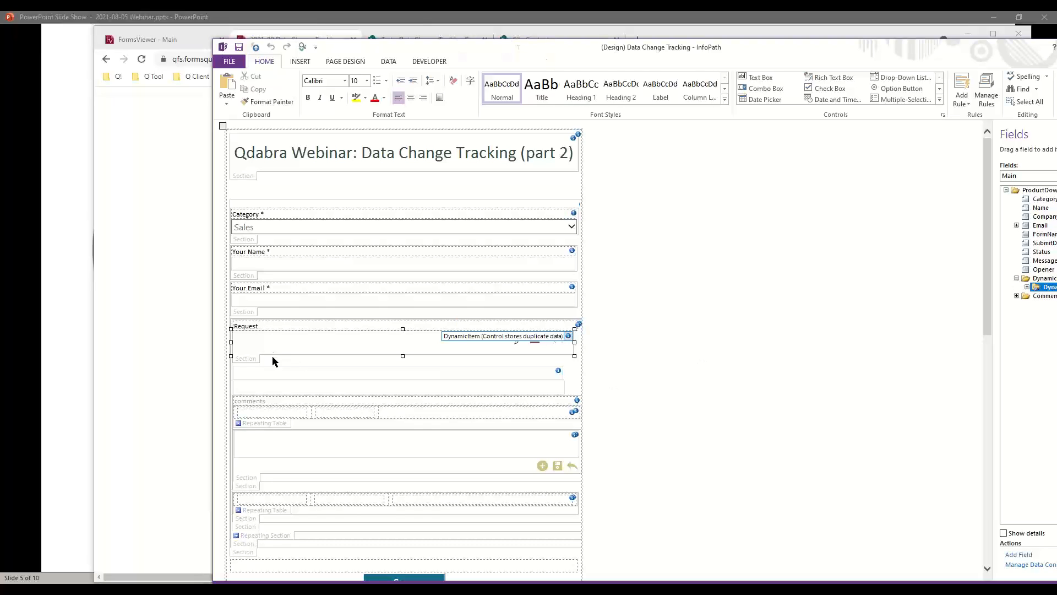
right_click(272, 358)
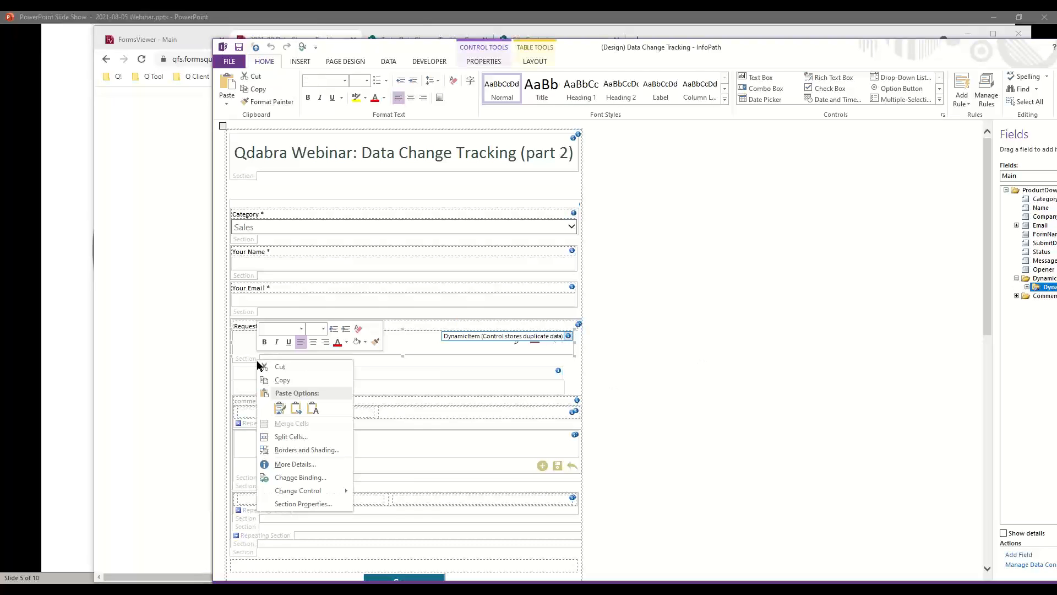
left_click(306, 503)
left_click(673, 235)
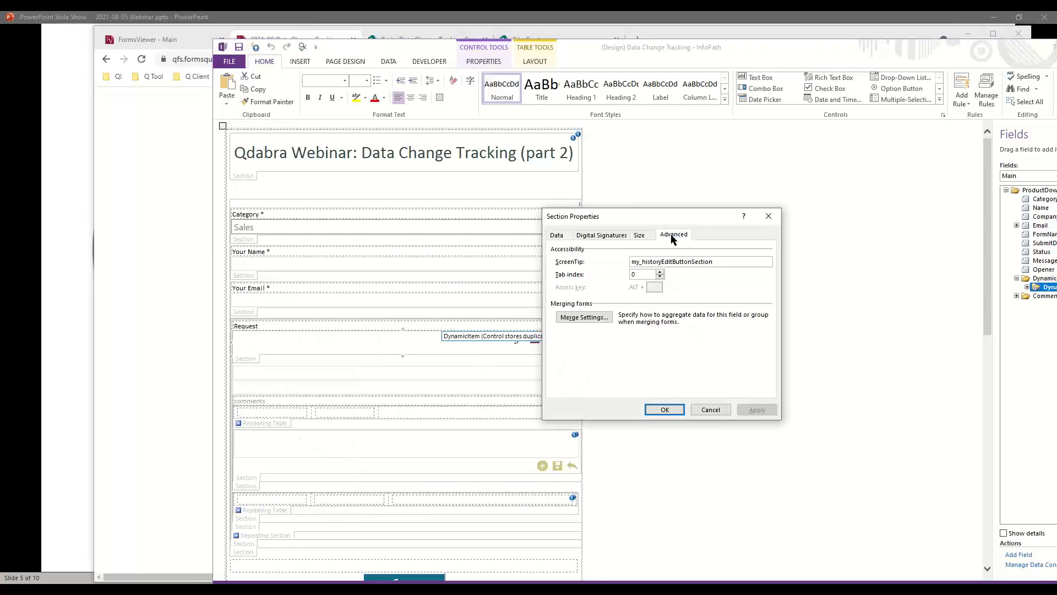
left_click(724, 264)
left_click(710, 410)
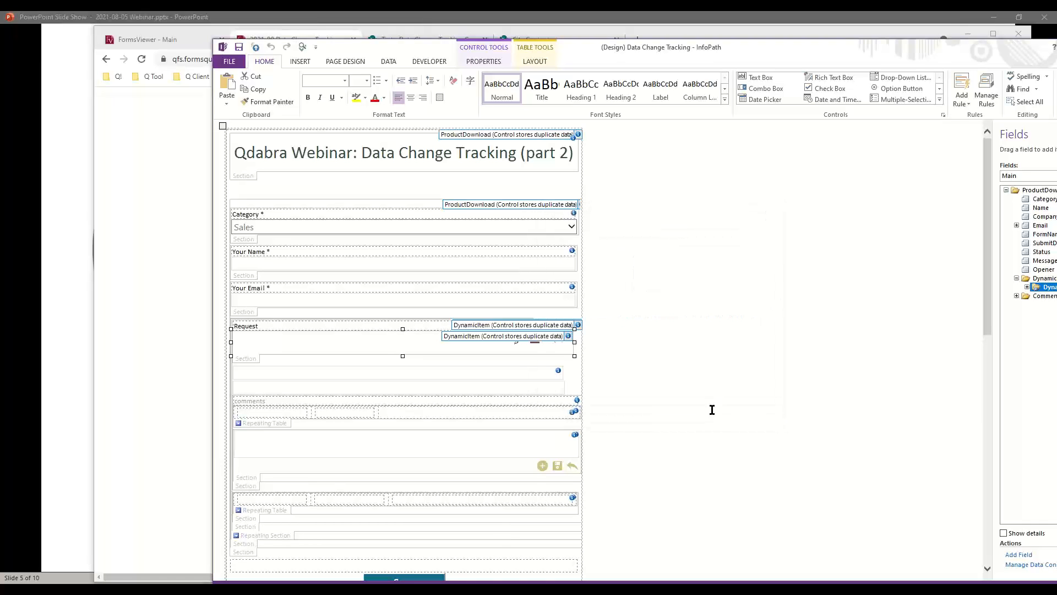
left_click(171, 247)
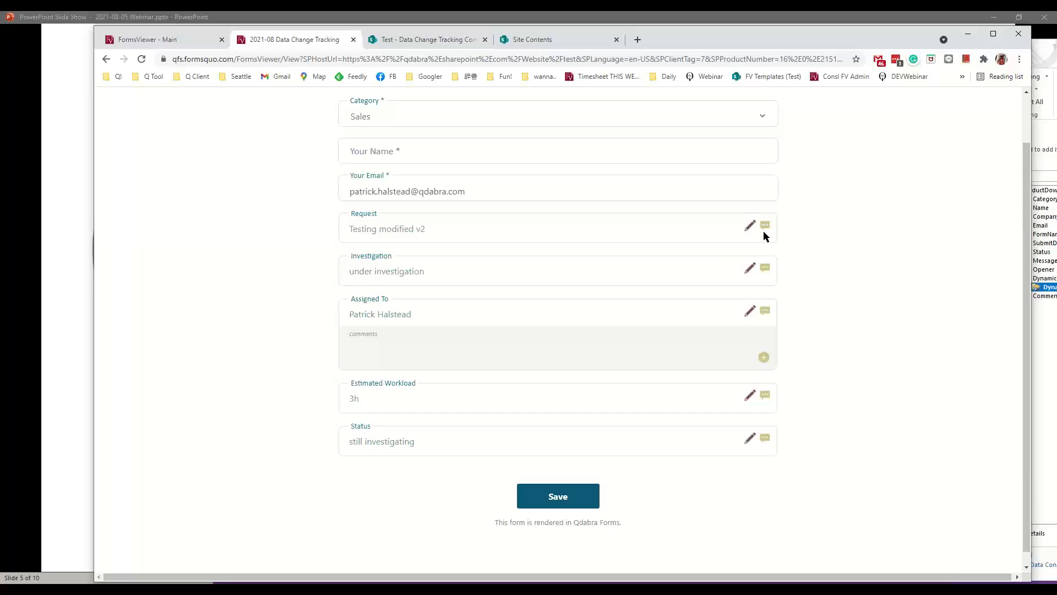
- Add a new empty comment under Assigned To, then return to InfoPath Designer
left_click(763, 357)
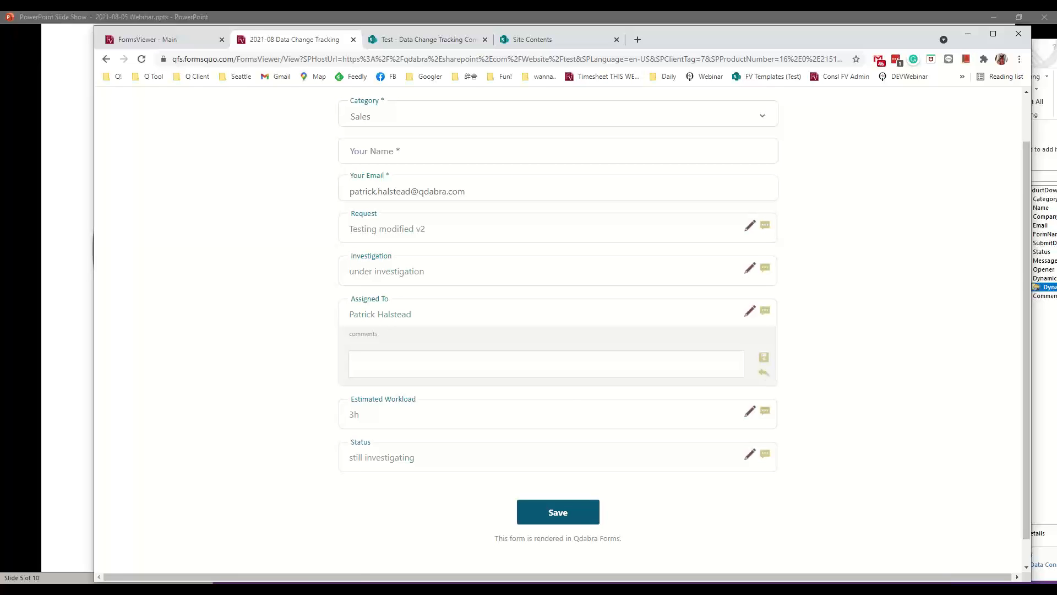
key("alt+Tab")
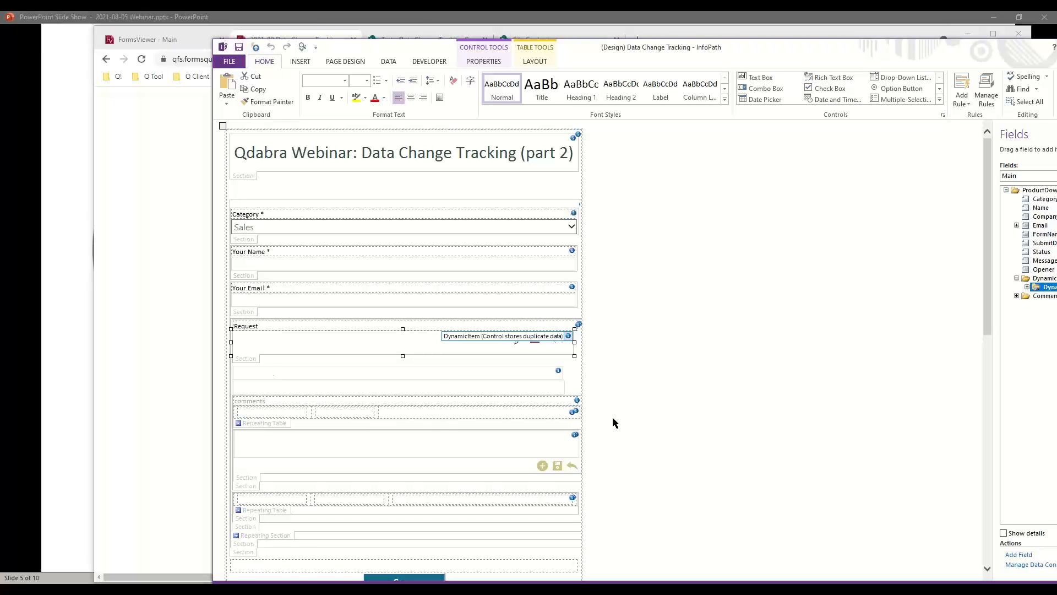
scroll(644, 406, "down", 3)
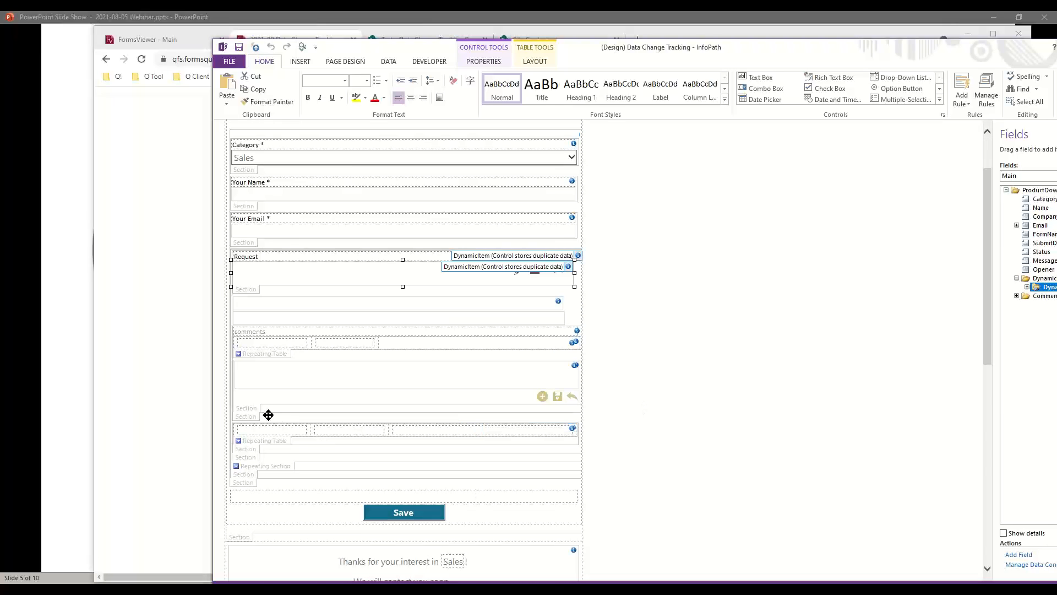
left_click(246, 483)
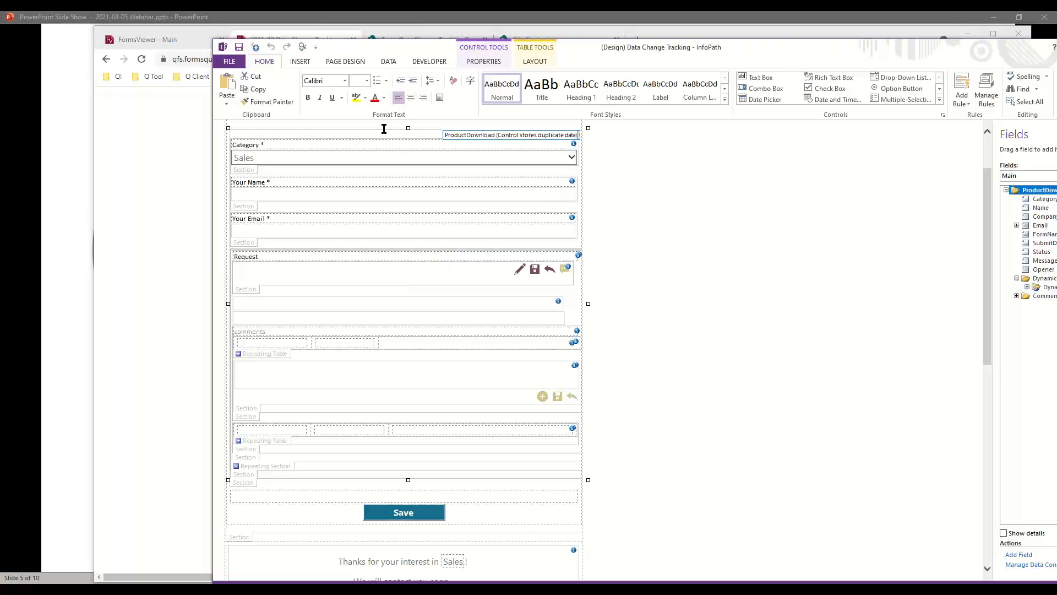
left_click(392, 64)
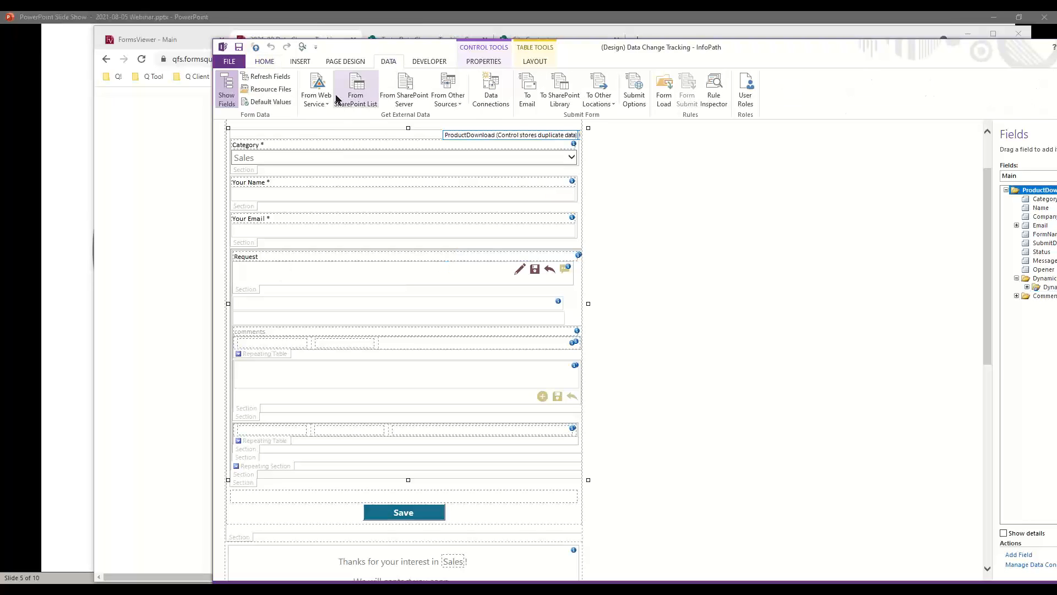
left_click(280, 102)
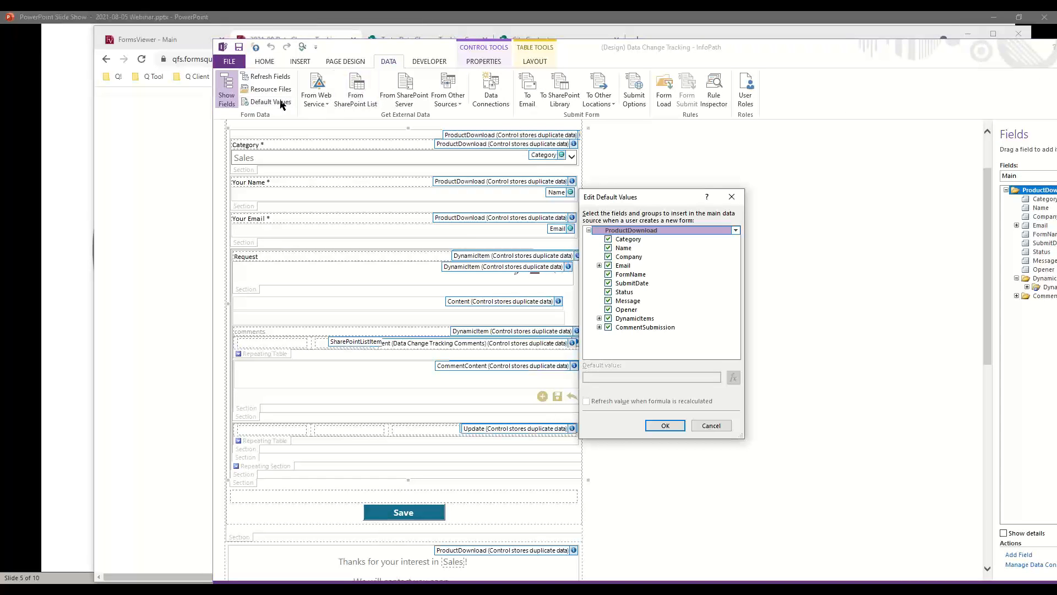
left_click(599, 327)
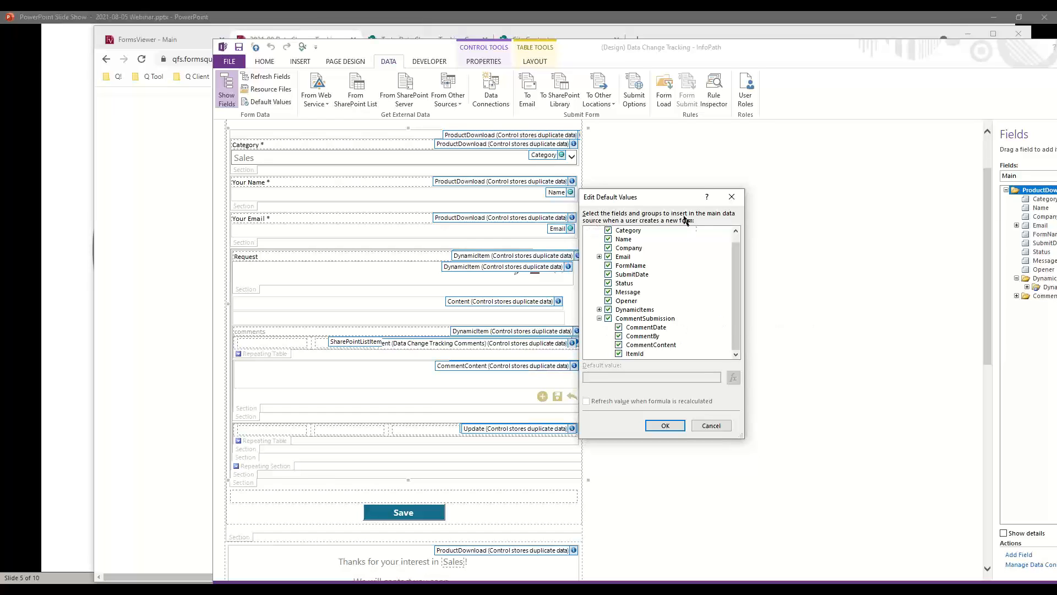
left_click_drag(666, 198, 666, 153)
left_click(650, 300)
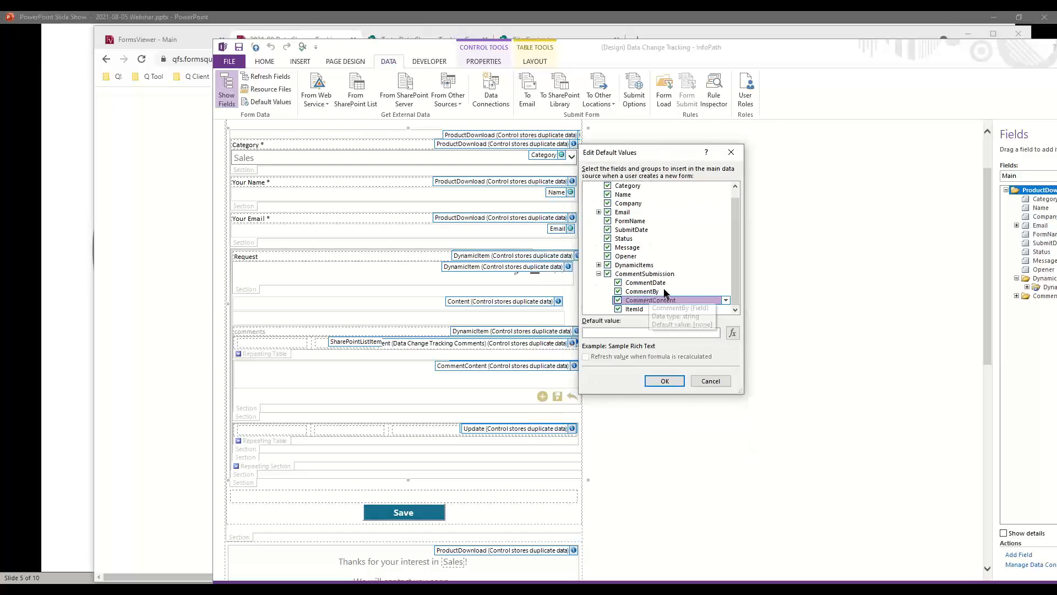
left_click(599, 266)
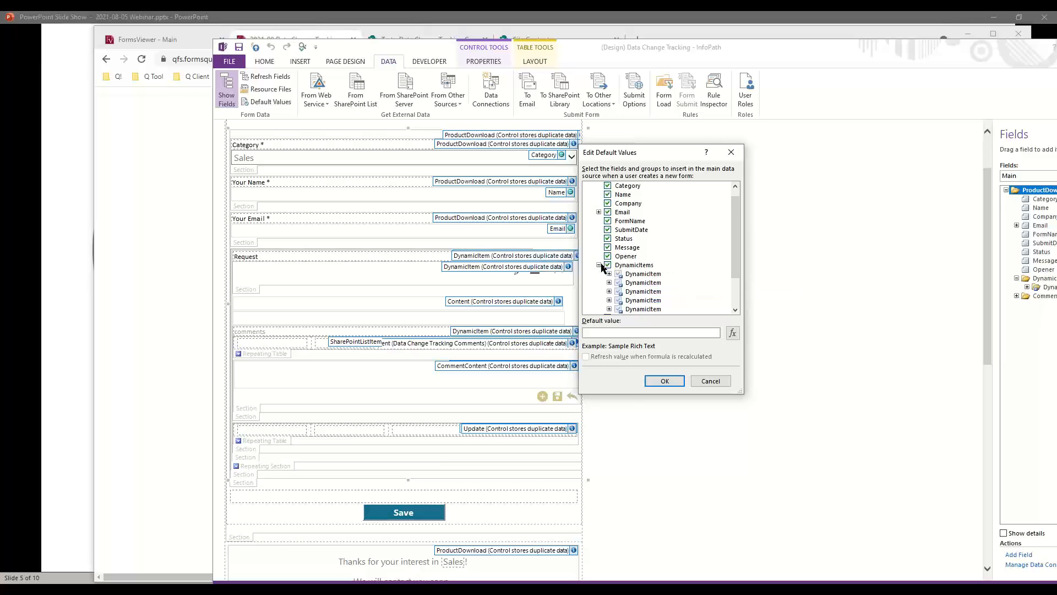
left_click(609, 273)
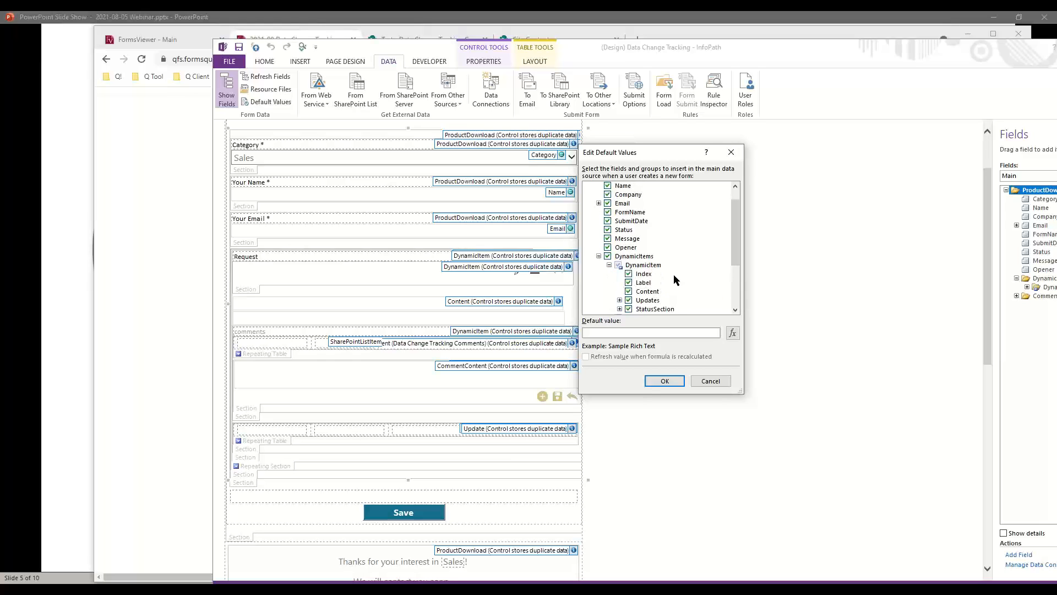
scroll(676, 279, "down", 1)
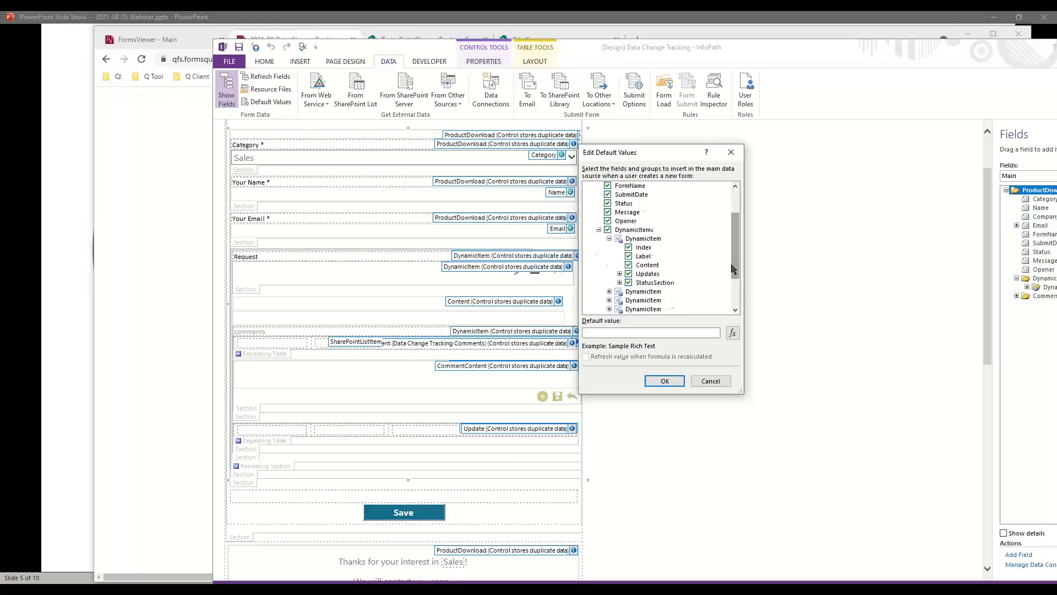
left_click(643, 247)
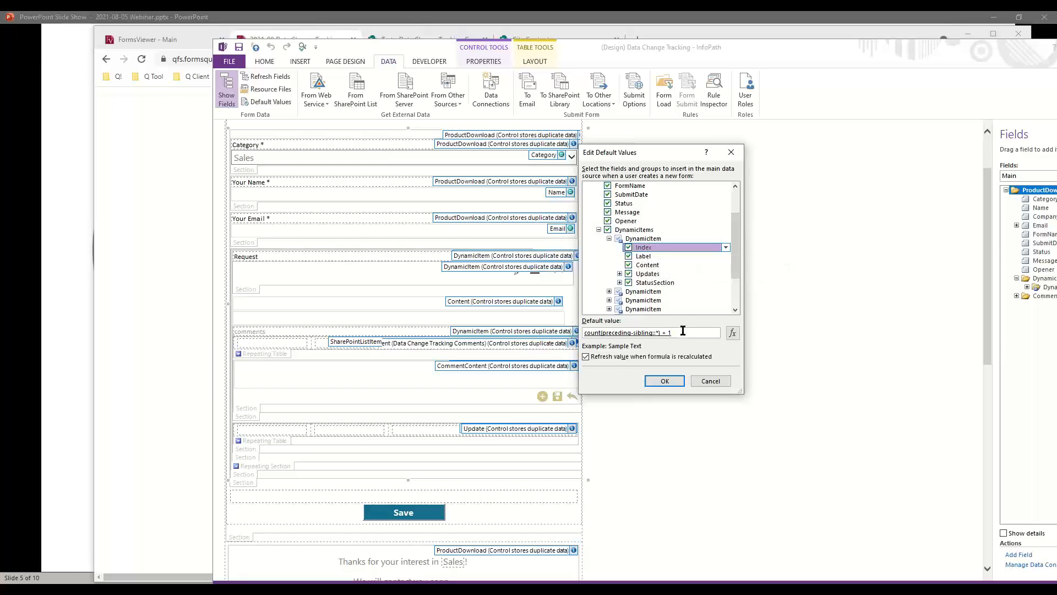
left_click(645, 256)
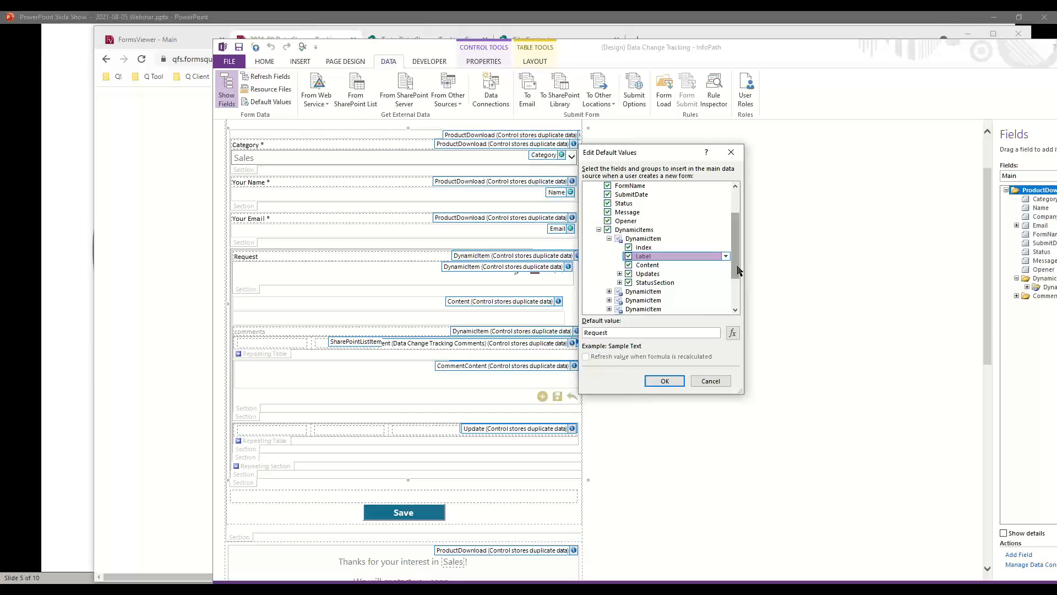
left_click(711, 381)
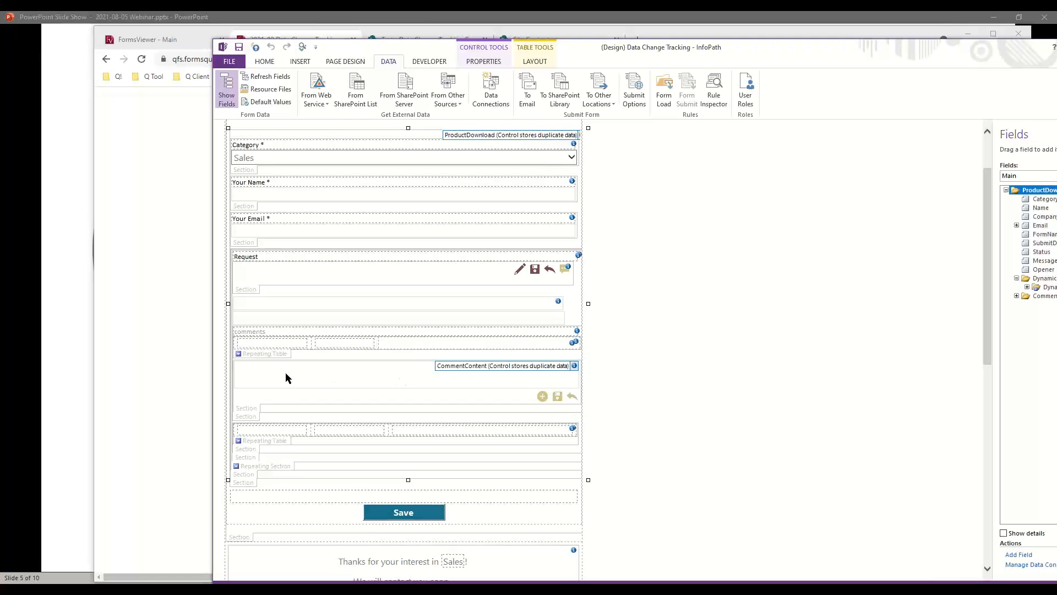
- Inspect the comments repeating table's options, then select the Request section
right_click(256, 357)
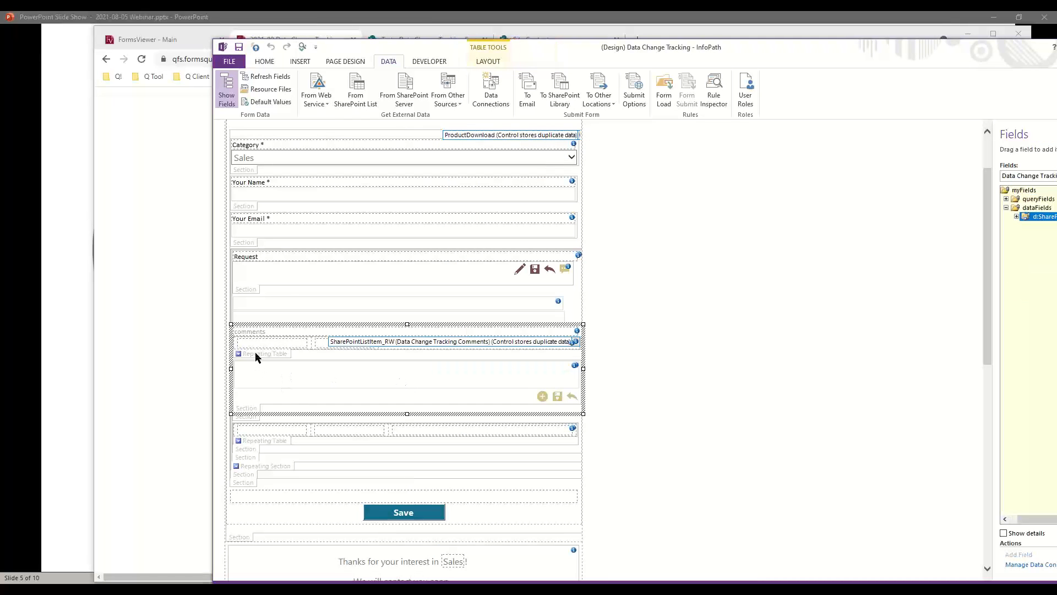
key("Escape")
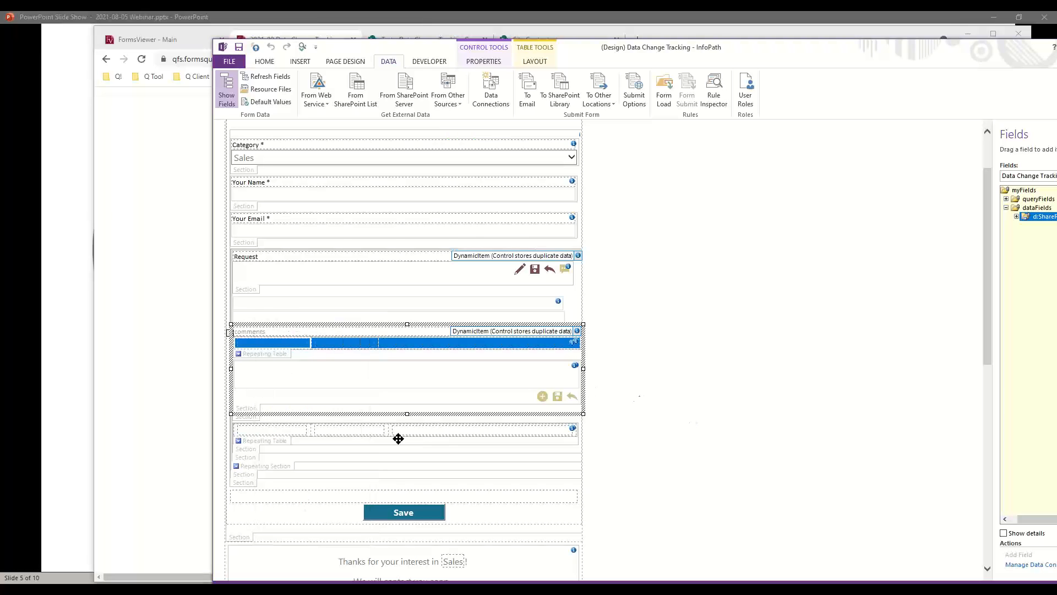
left_click(243, 262)
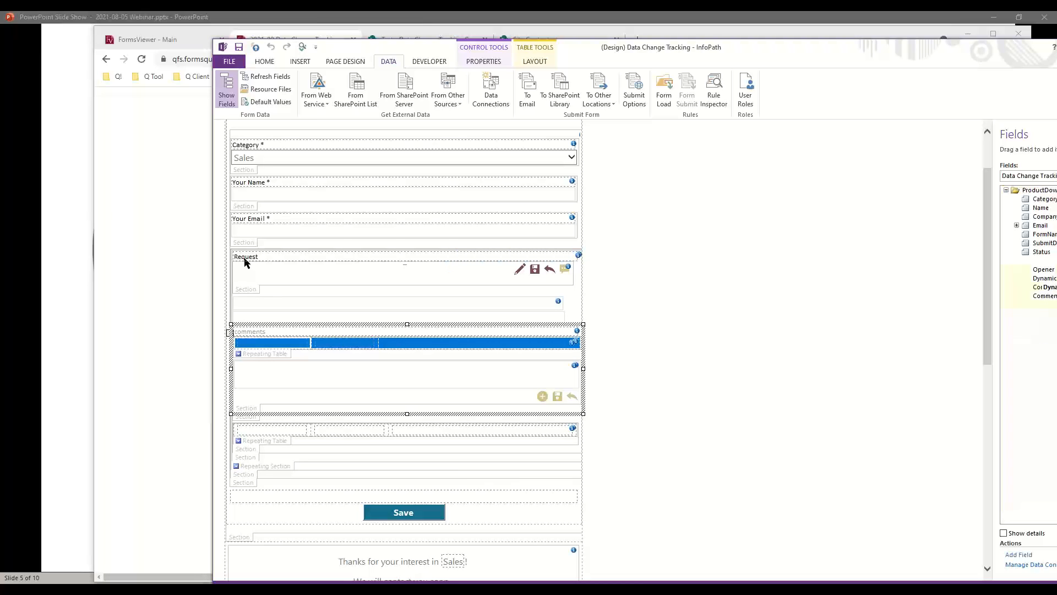
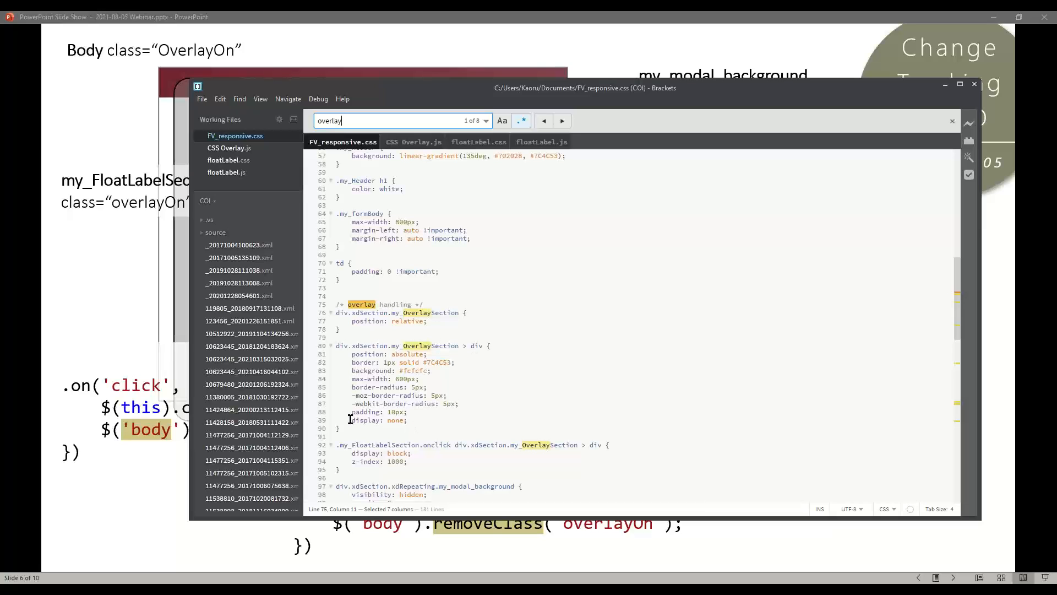
- Compare the overlay's display: none (line 89) with display: block (line 93), then minimize Brackets
left_click_drag(405, 421, 351, 421)
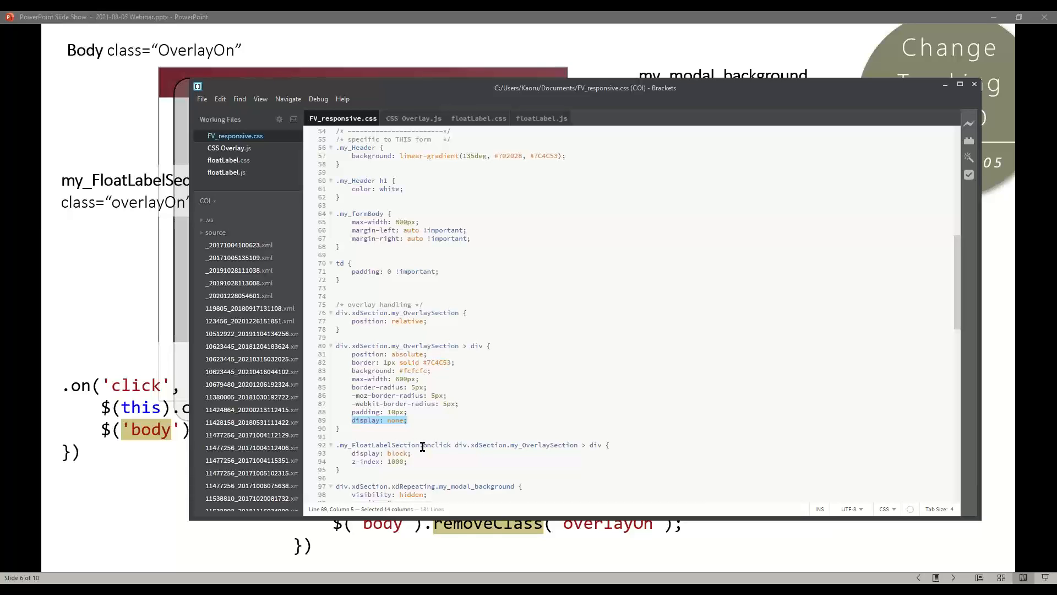
left_click_drag(422, 445, 449, 444)
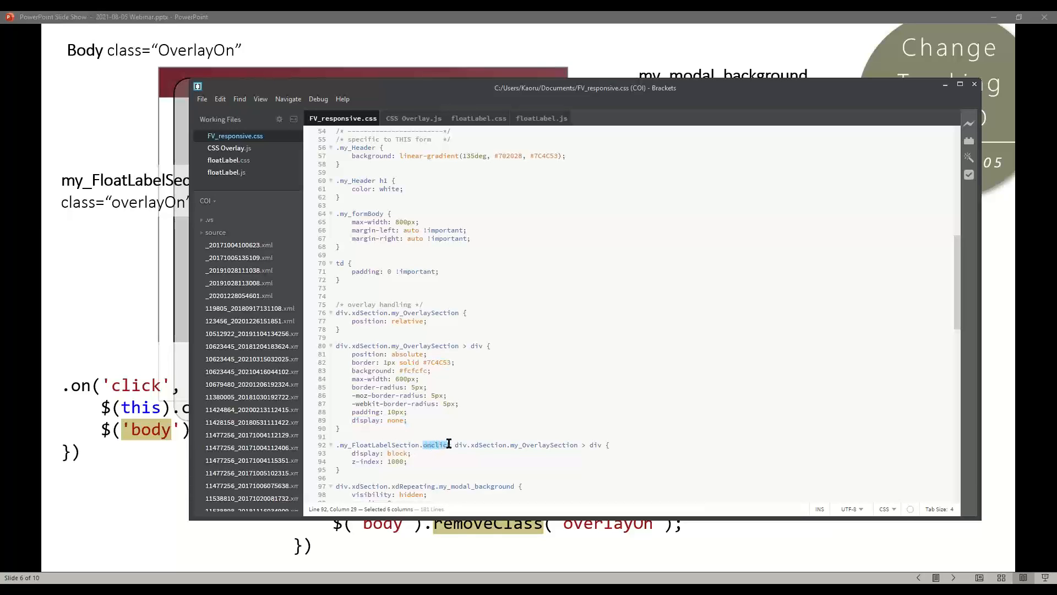
left_click(480, 444)
left_click_drag(355, 420, 409, 421)
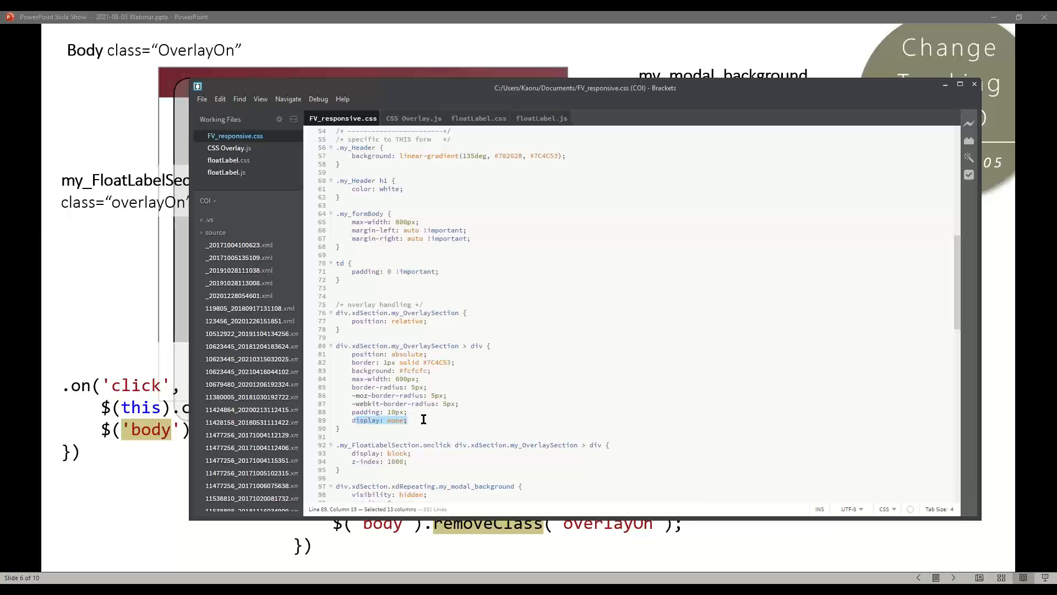
left_click_drag(355, 453, 424, 452)
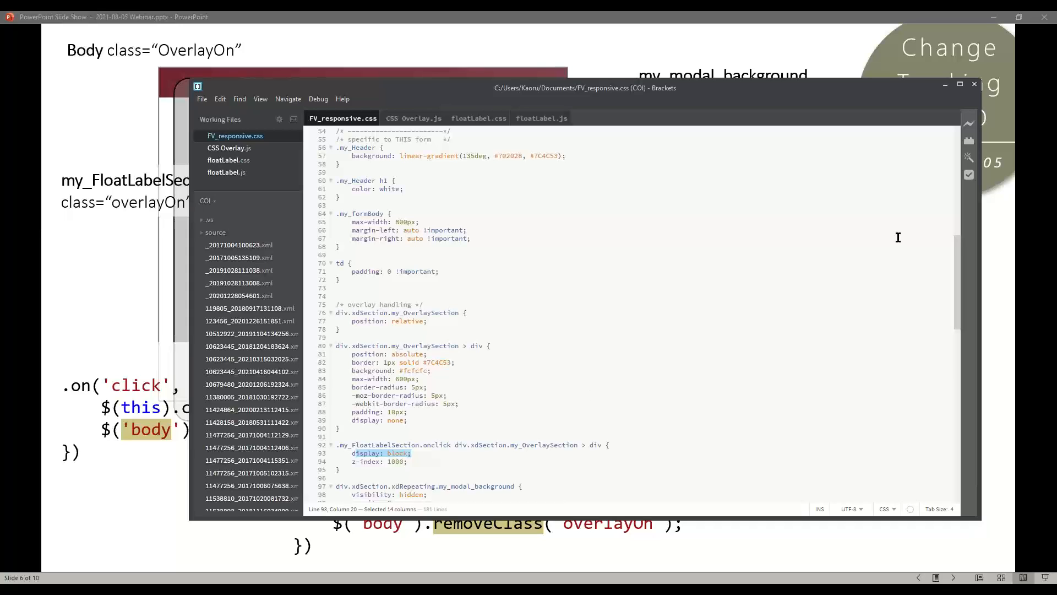
left_click(943, 85)
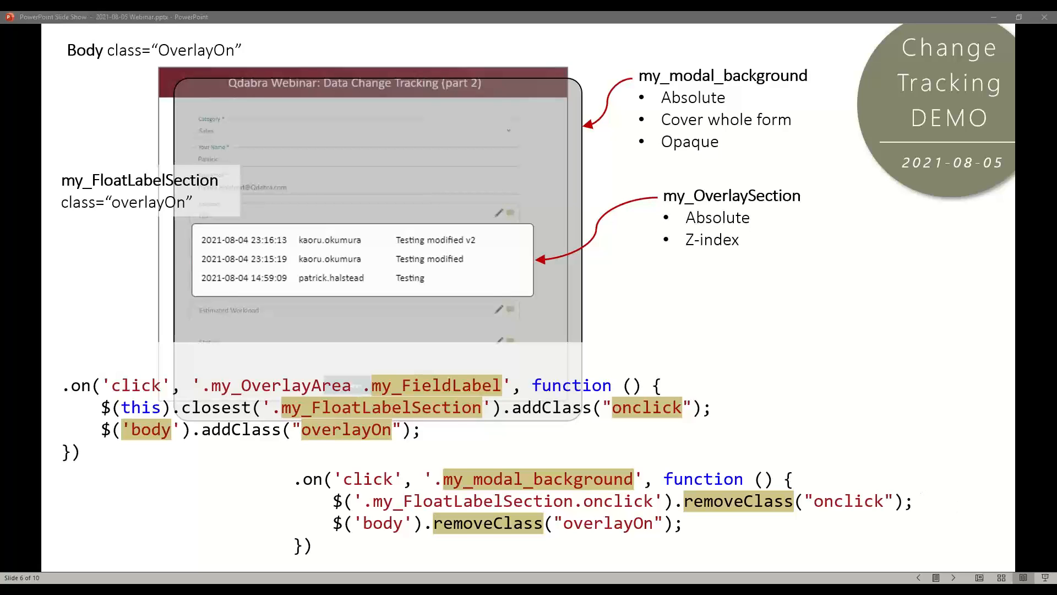
- In InfoPath, review the template's Resource Files, pointing out CSS Overlay.js, and reposition the window
key("alt+Tab")
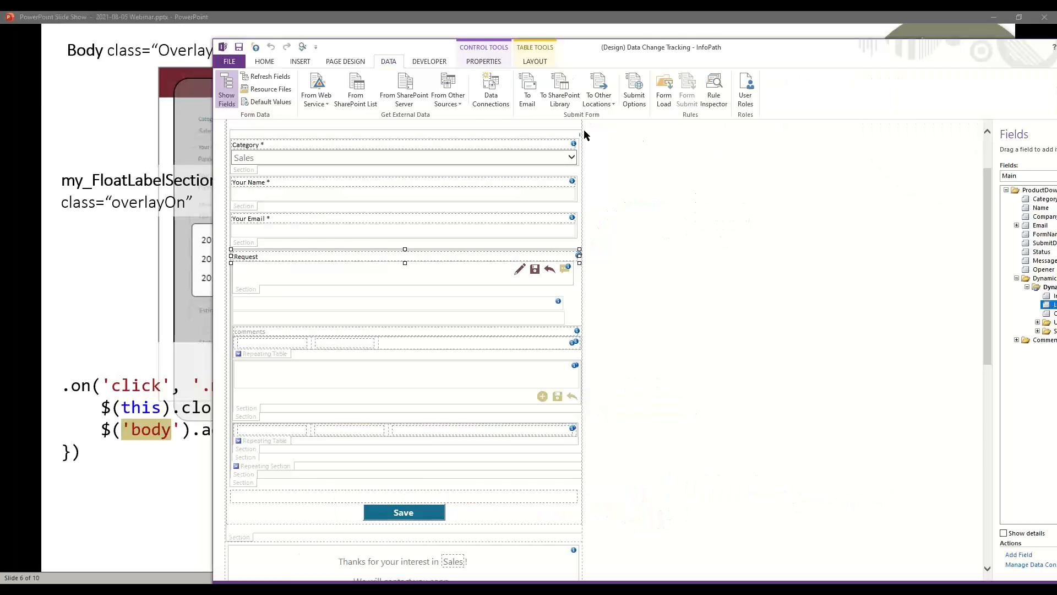
left_click(271, 89)
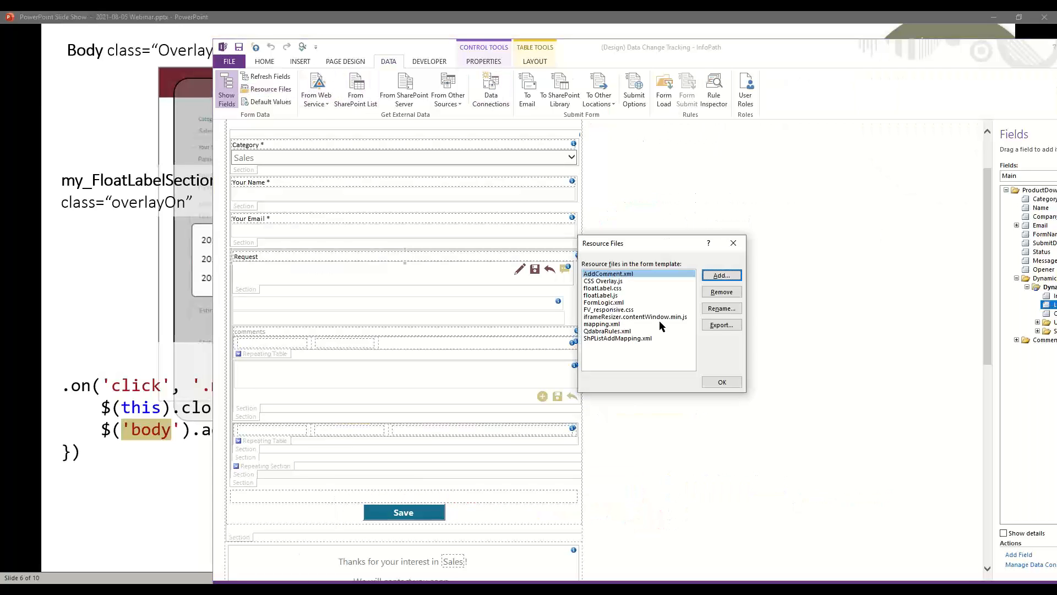
left_click(612, 282)
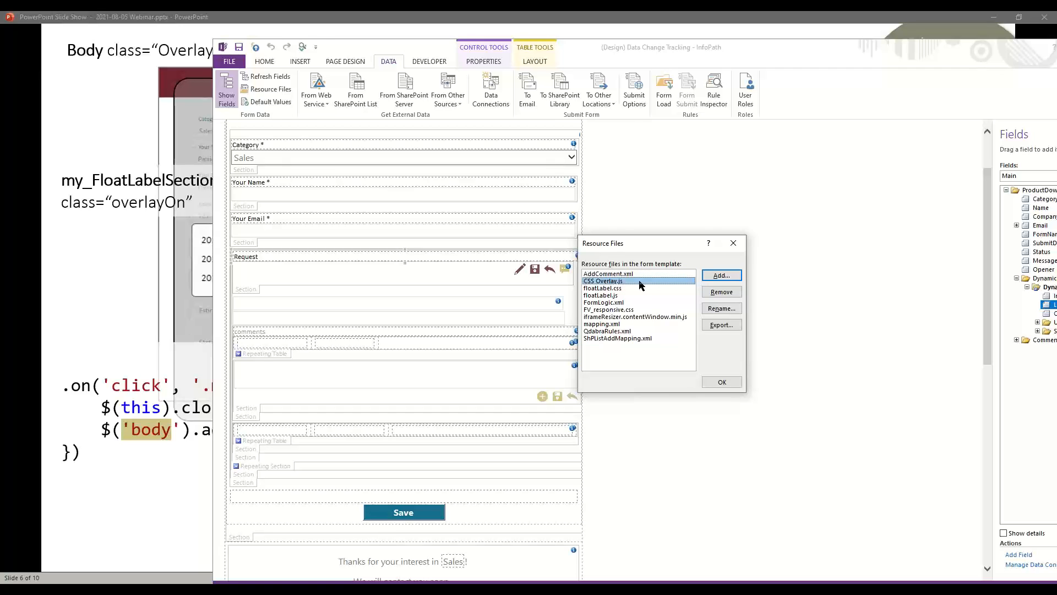
left_click(733, 242)
left_click_drag(739, 55, 658, 38)
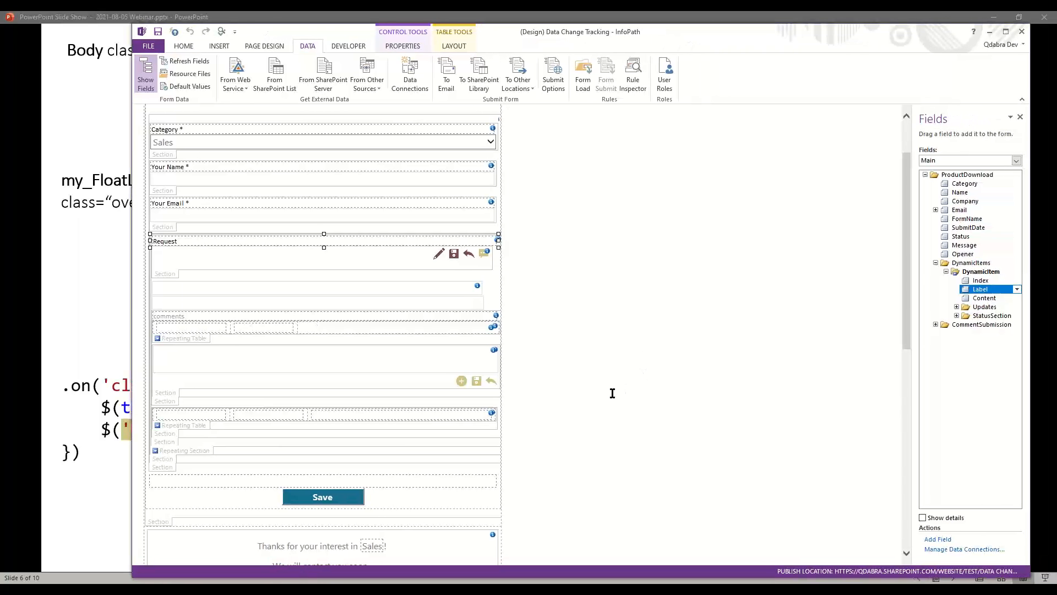
- Check the bottom section's Advanced ScreenTip my_modal_background, cancel unchanged, and reopen Resource Files
scroll(612, 393, "down", 5)
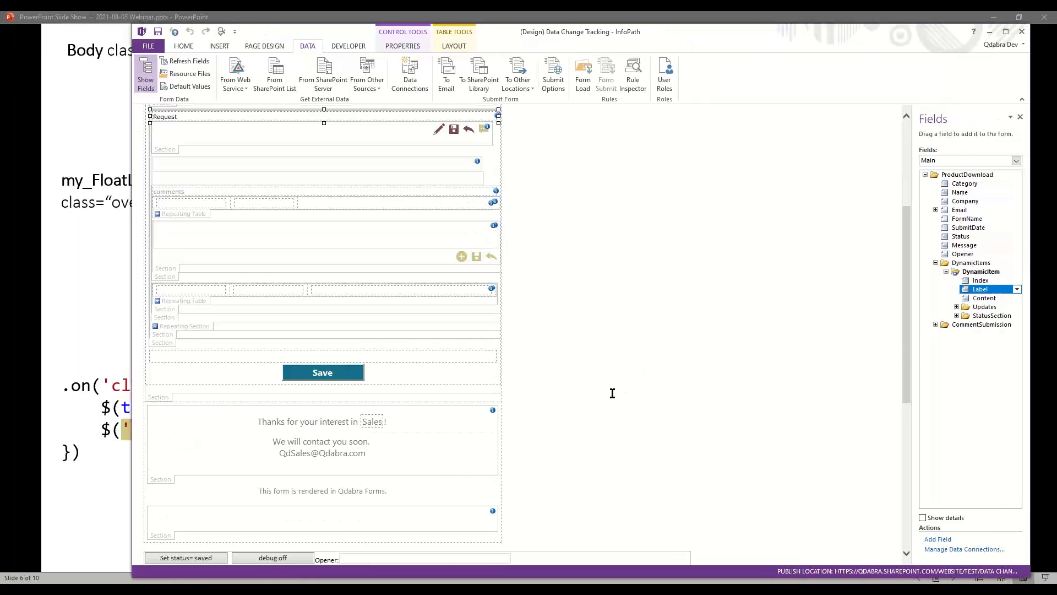
left_click(161, 524)
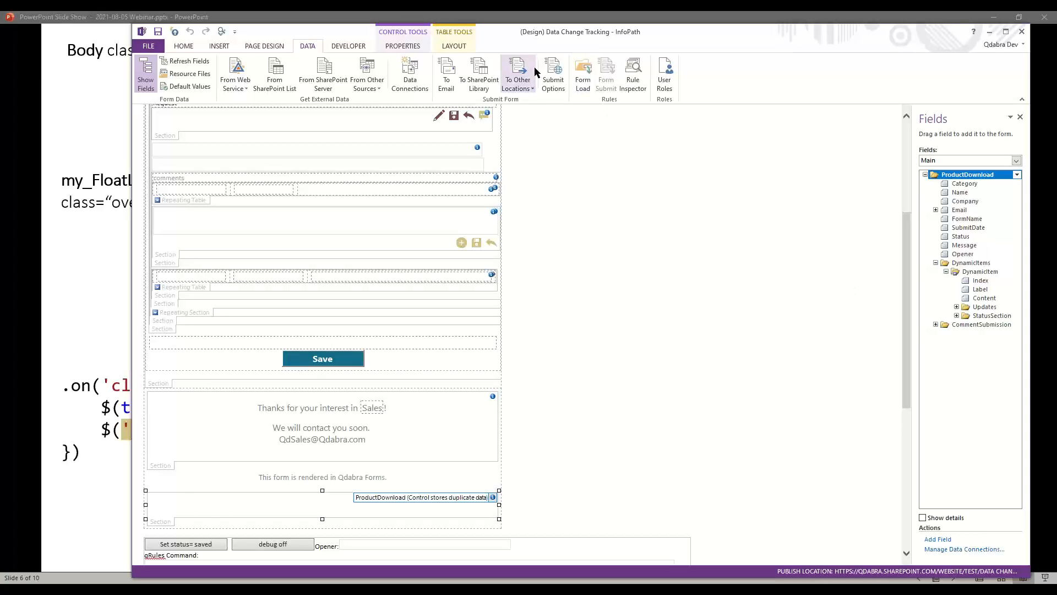
right_click(160, 522)
left_click(204, 510)
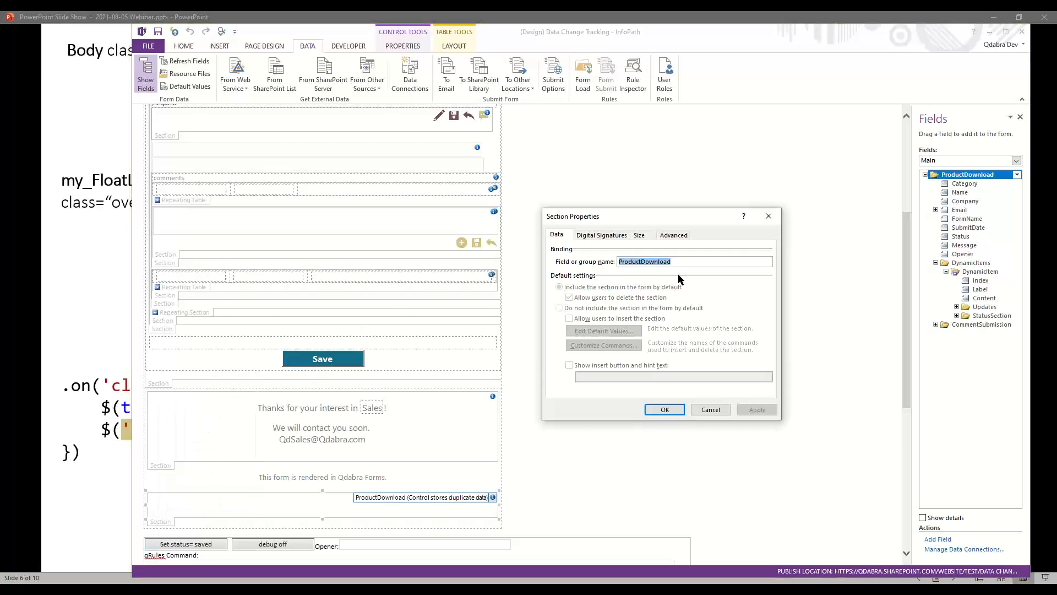
left_click(683, 236)
left_click(706, 262)
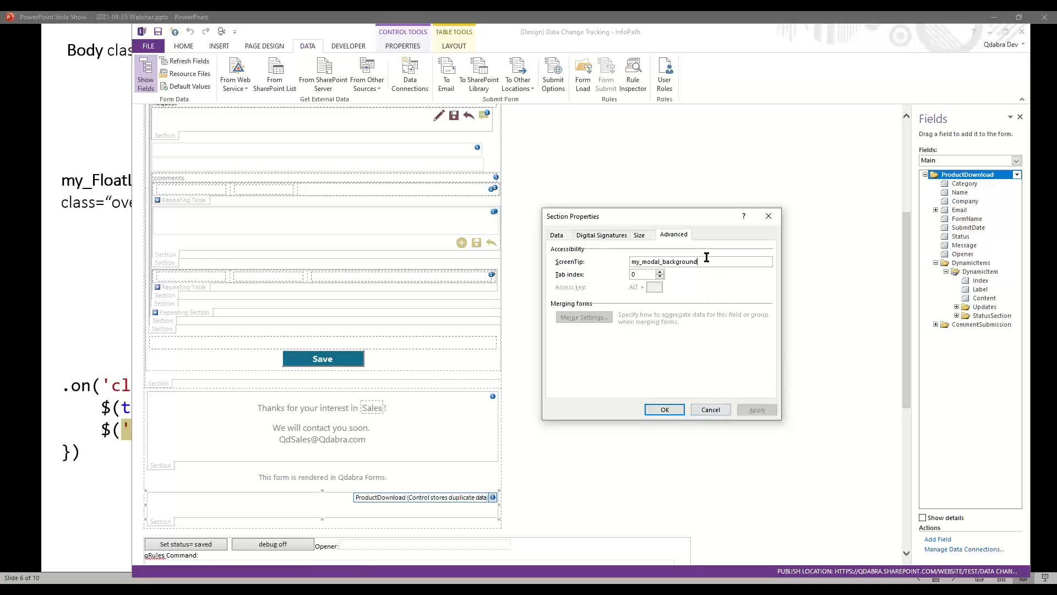
left_click(711, 410)
left_click(183, 73)
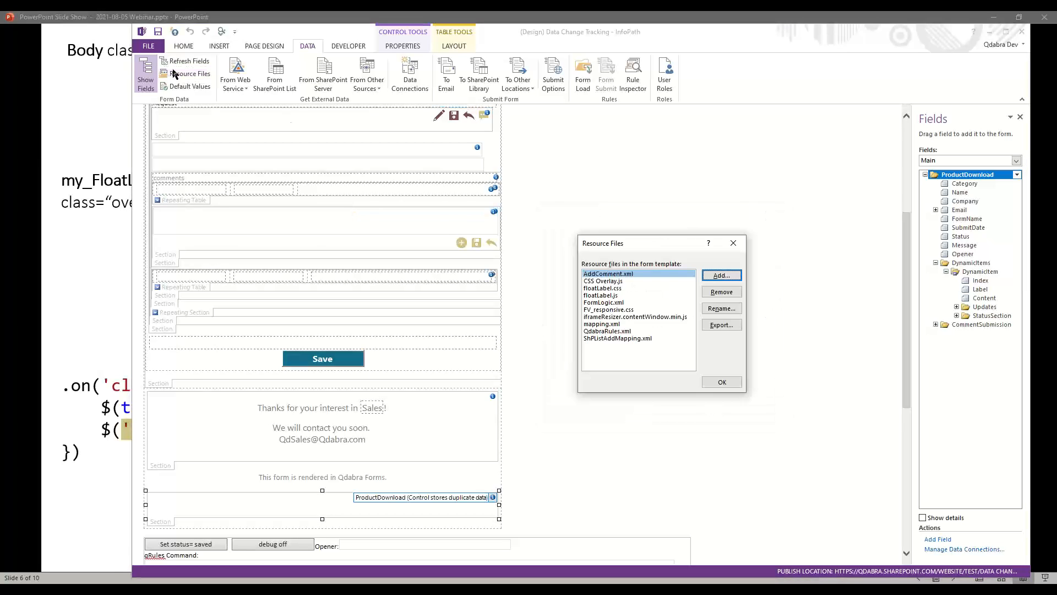
- Point out floatLabel.js, close the Resource Files list, and minimize InfoPath Designer
left_click(601, 296)
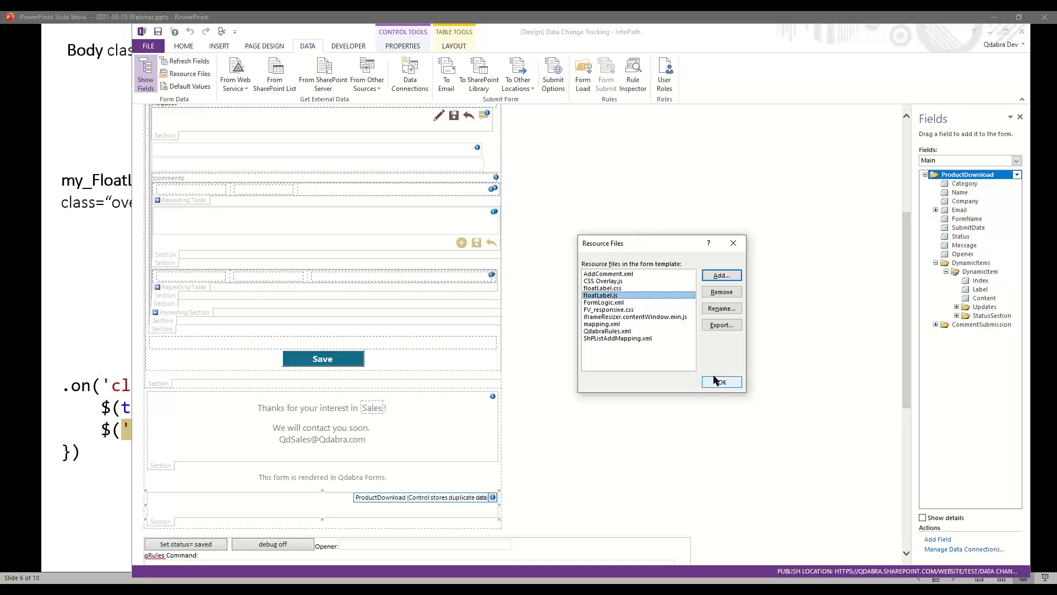
left_click(734, 244)
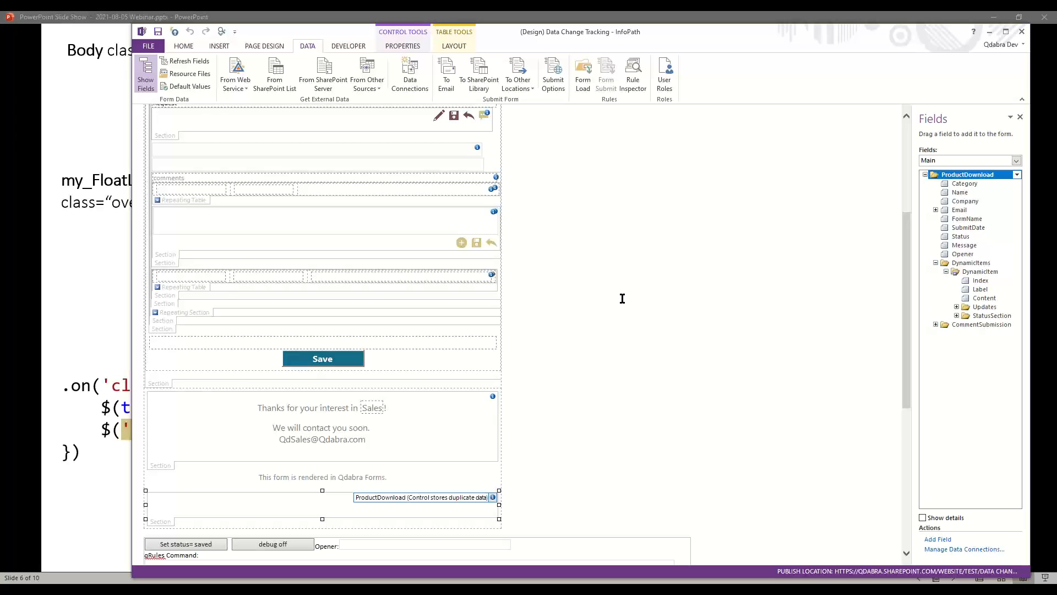
left_click(990, 32)
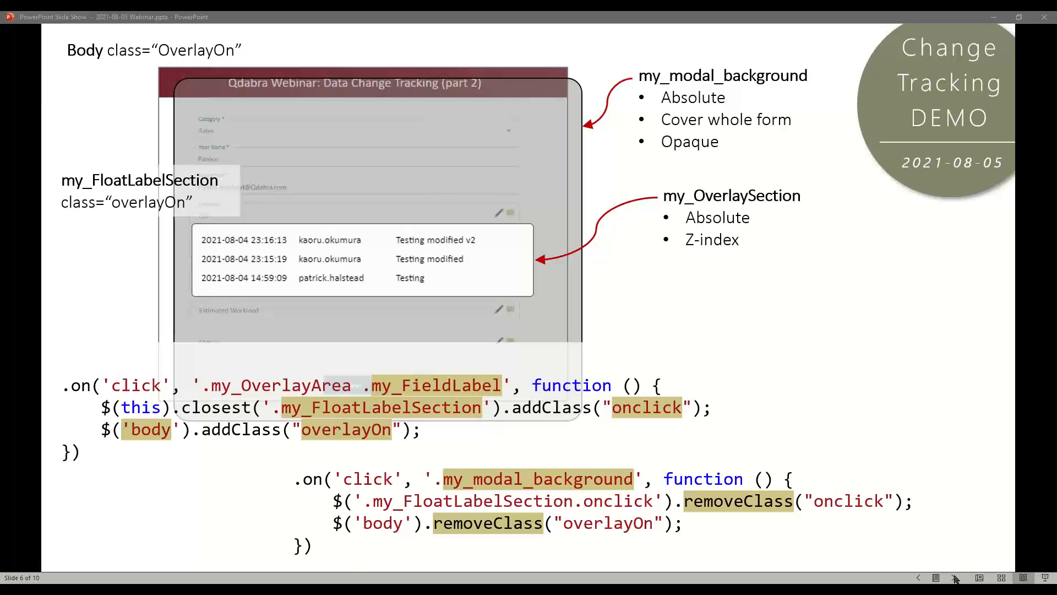
- Return to the Change Tracking DEMO slide, then bring InfoPath Designer to the front
left_click(955, 578)
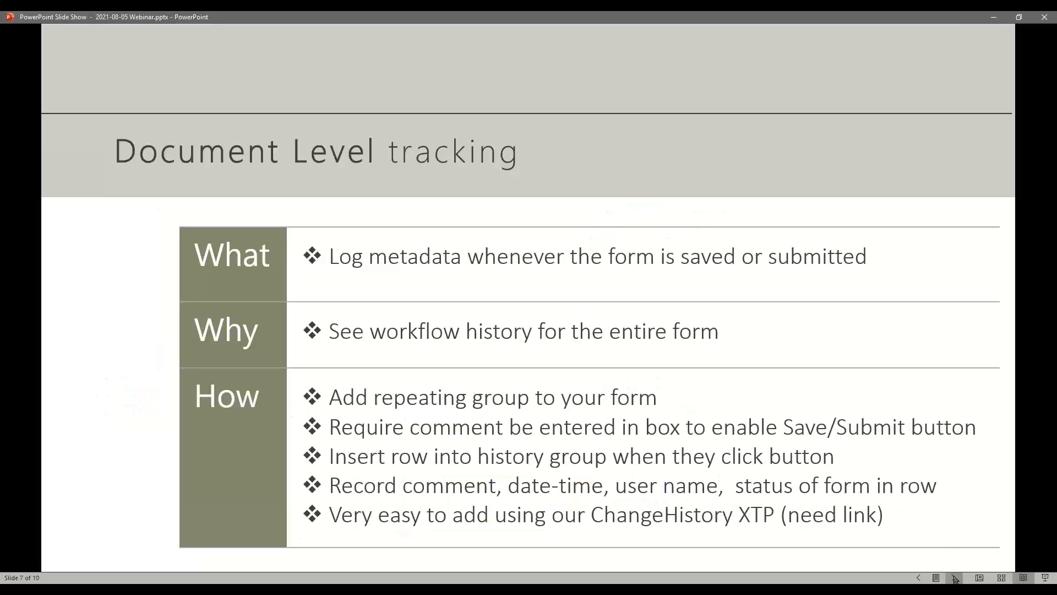
left_click(919, 578)
left_click(918, 578)
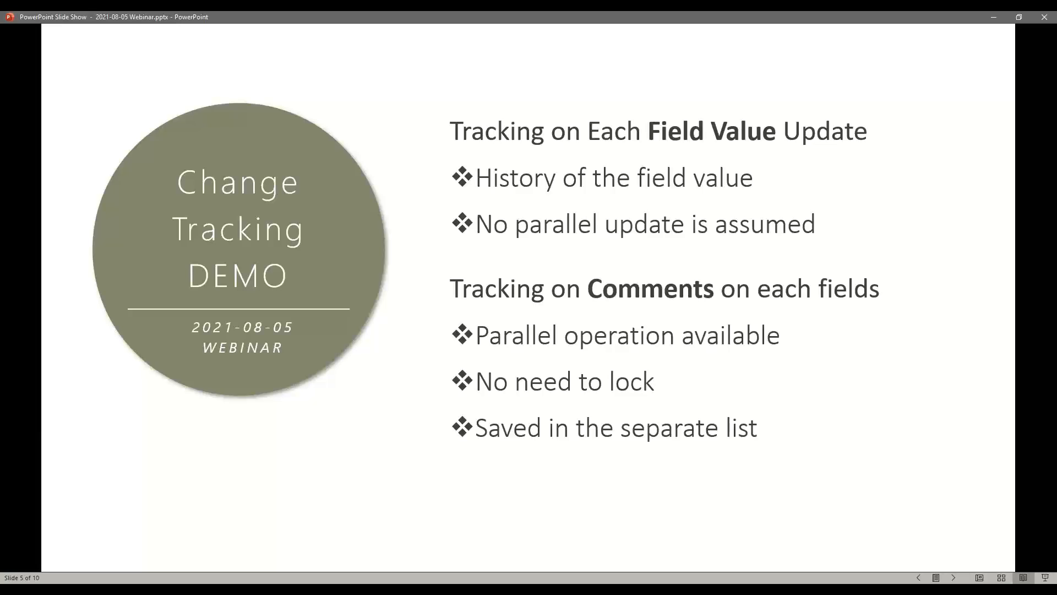
key("alt+Tab")
left_click_drag(769, 31, 741, 28)
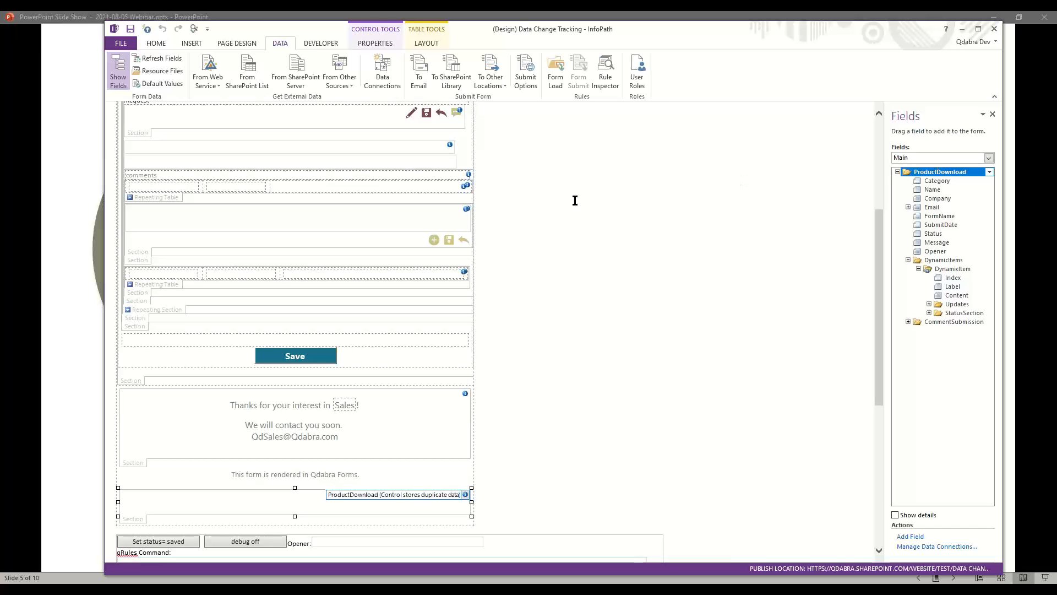
- Expand the CommentSubmission group, scroll to Comment Submission, then switch to the browser form
left_click(908, 322)
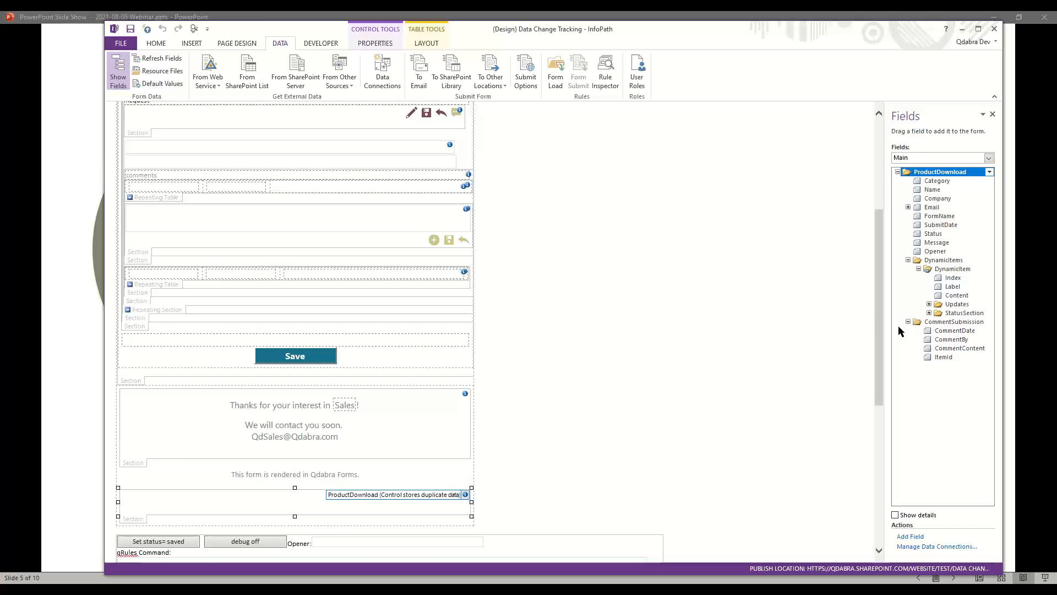
scroll(597, 434, "down", 8)
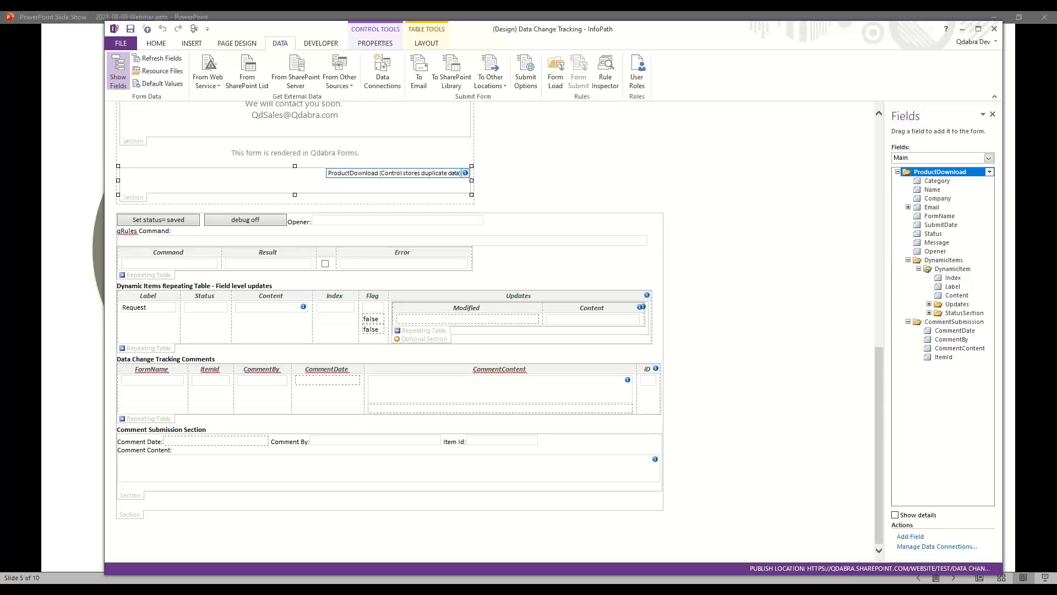
key("alt+Tab")
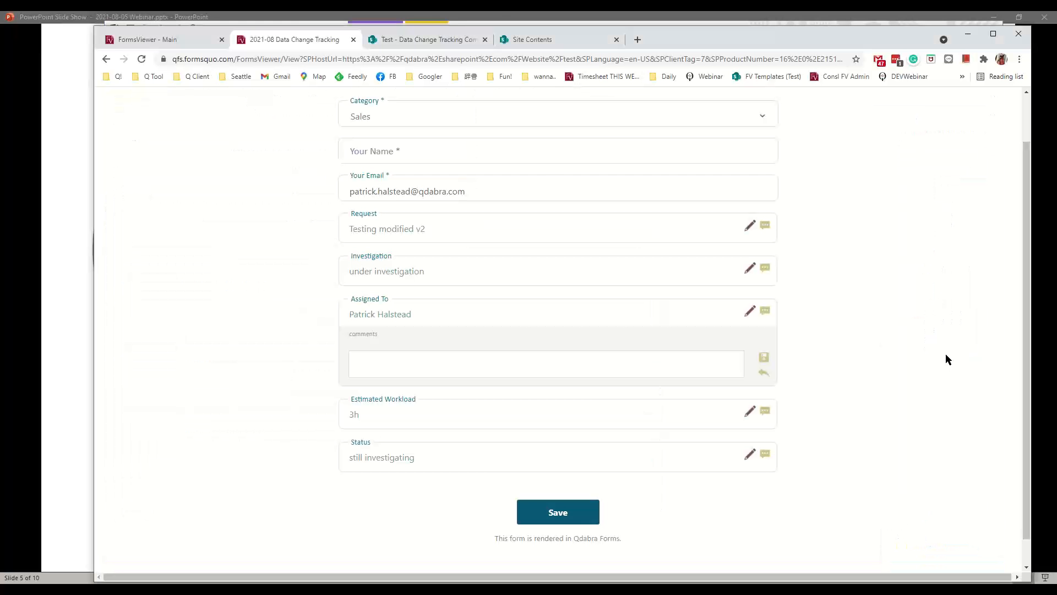
- Open the 'Test - Data Change Tracking Comments' list and scroll through its comment entries
left_click(448, 41)
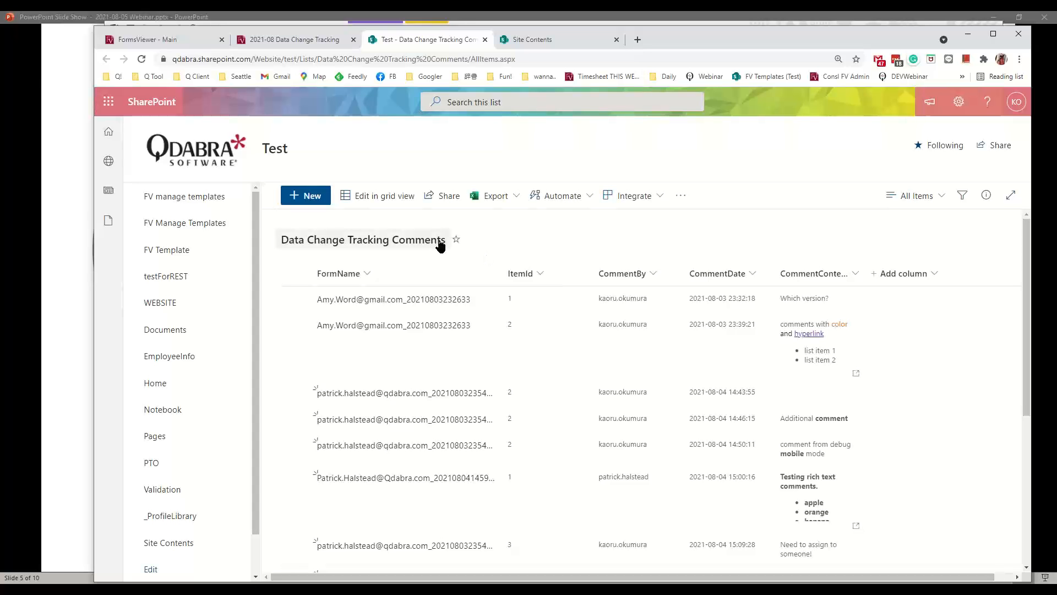
mouse_move(1028, 354)
left_mouse_down()
mouse_move(1026, 504)
mouse_move(1021, 363)
left_mouse_up()
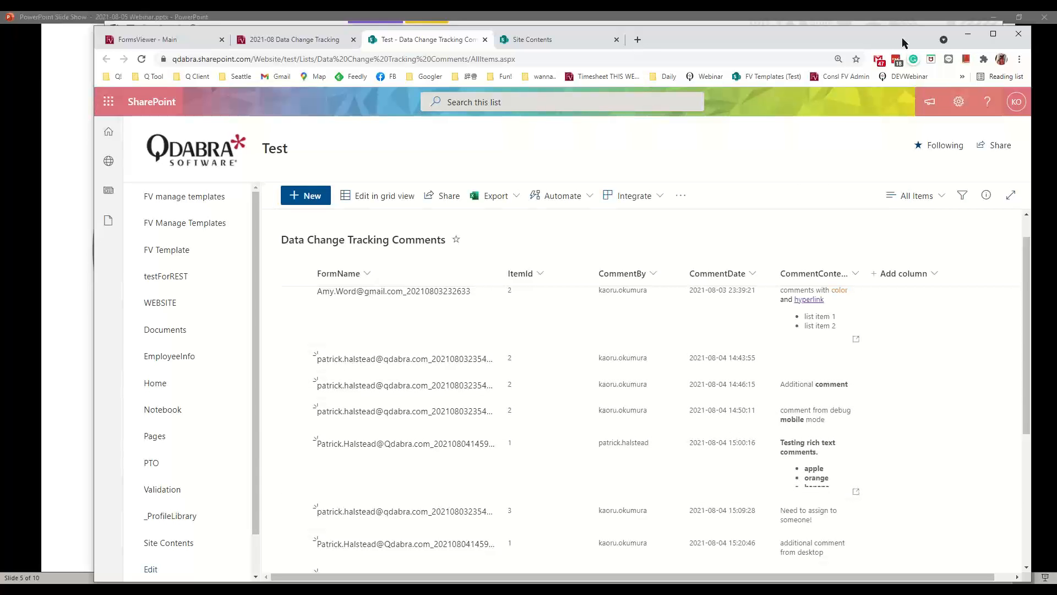
- Show the Data Change Tracking Comments data source with dataFields and SharePointListItem_ expanded
left_click(967, 34)
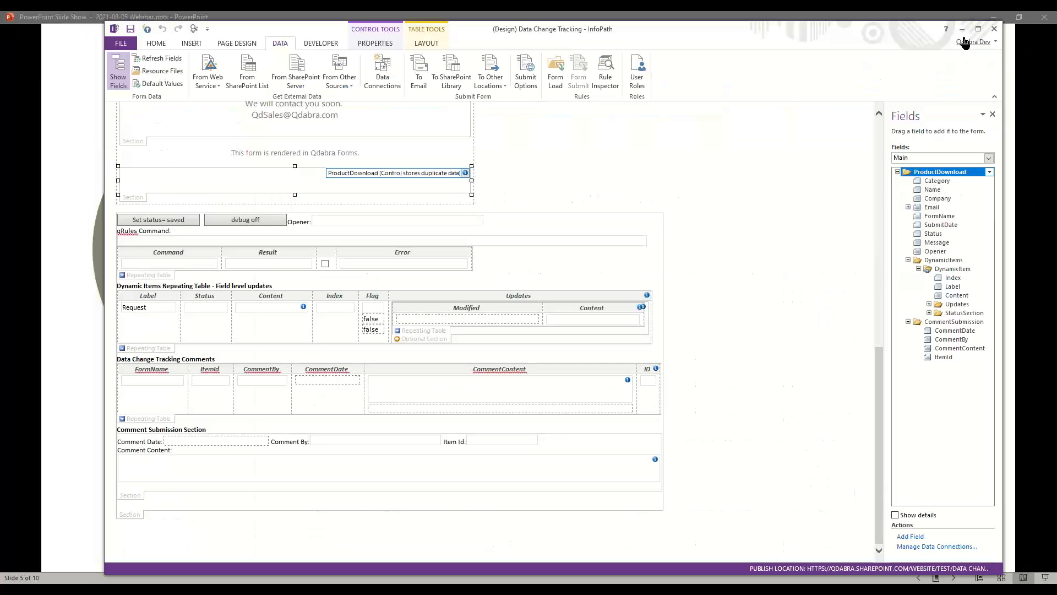
left_click(987, 159)
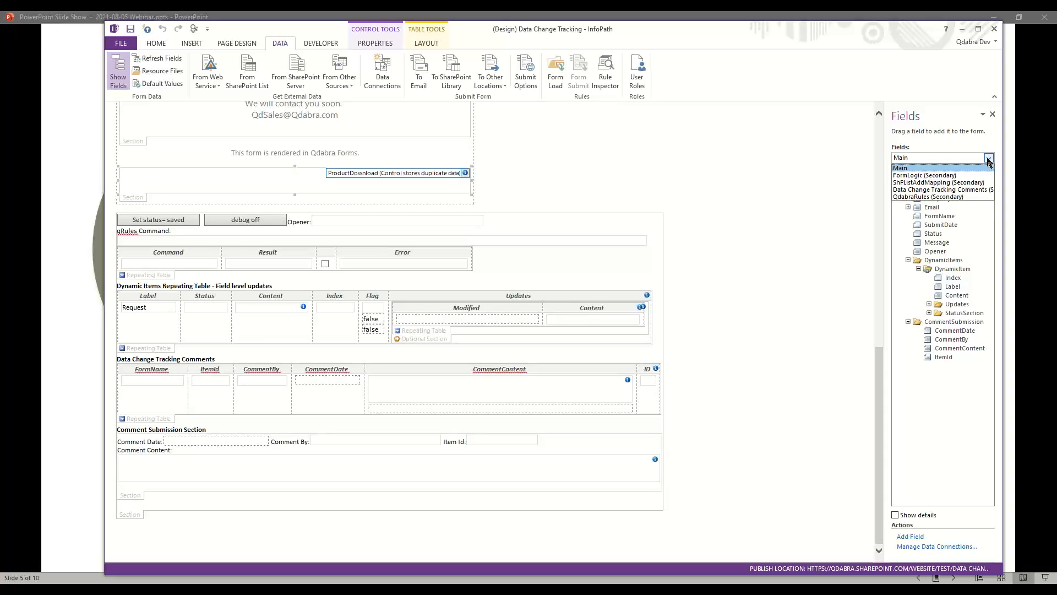
left_click(942, 190)
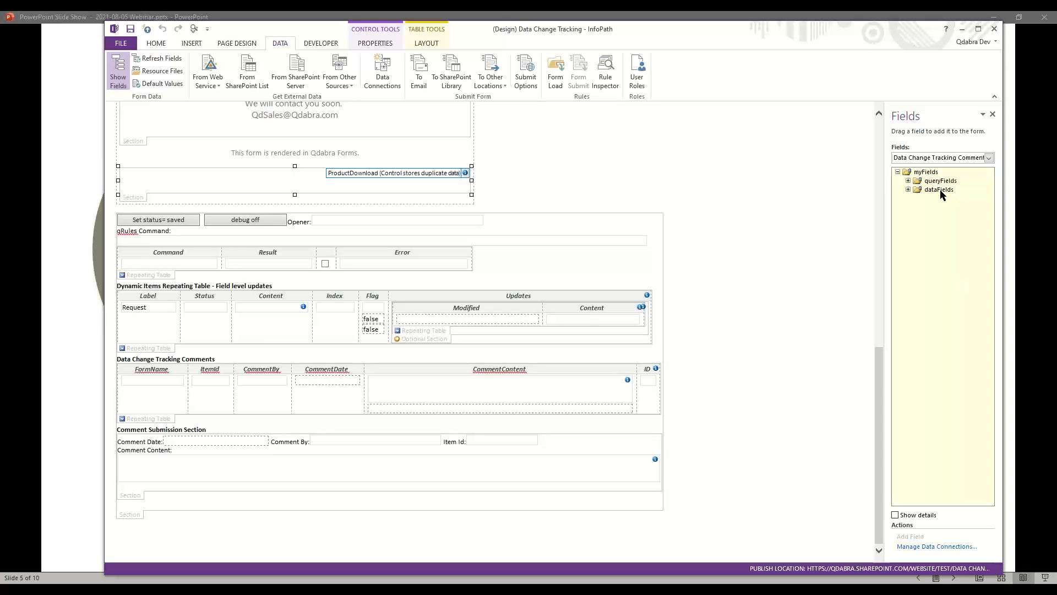
left_click(908, 189)
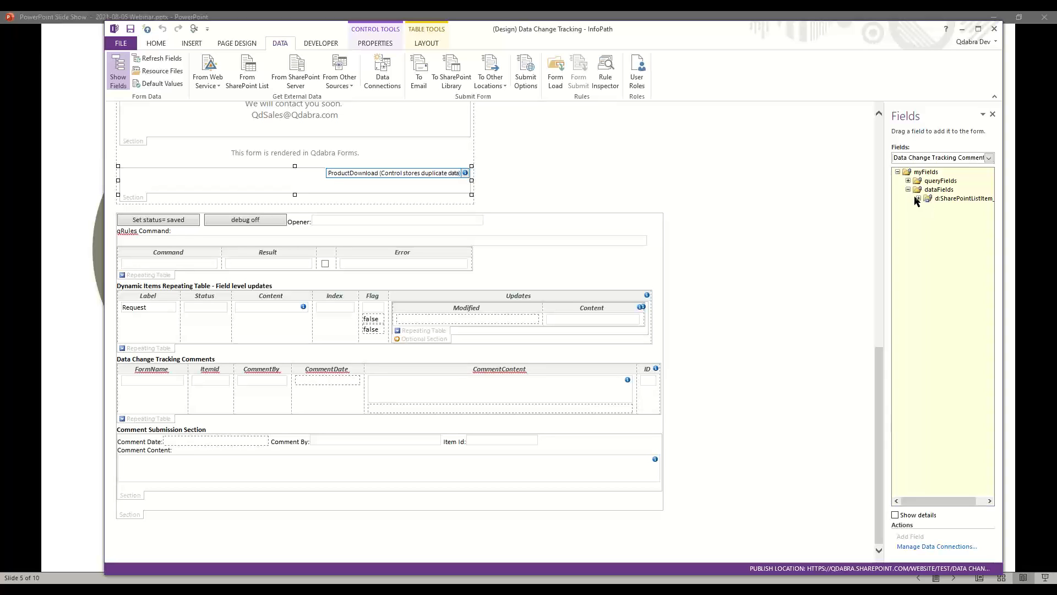
left_click(917, 198)
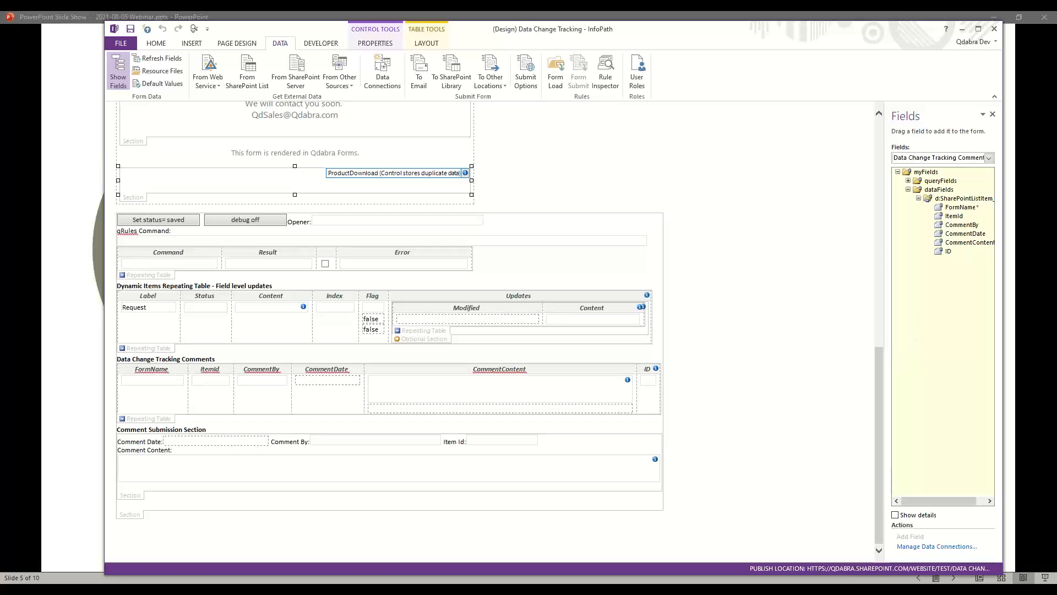
- Minimize InfoPath and advance two slides to the Document Level tracking slide
left_click(960, 30)
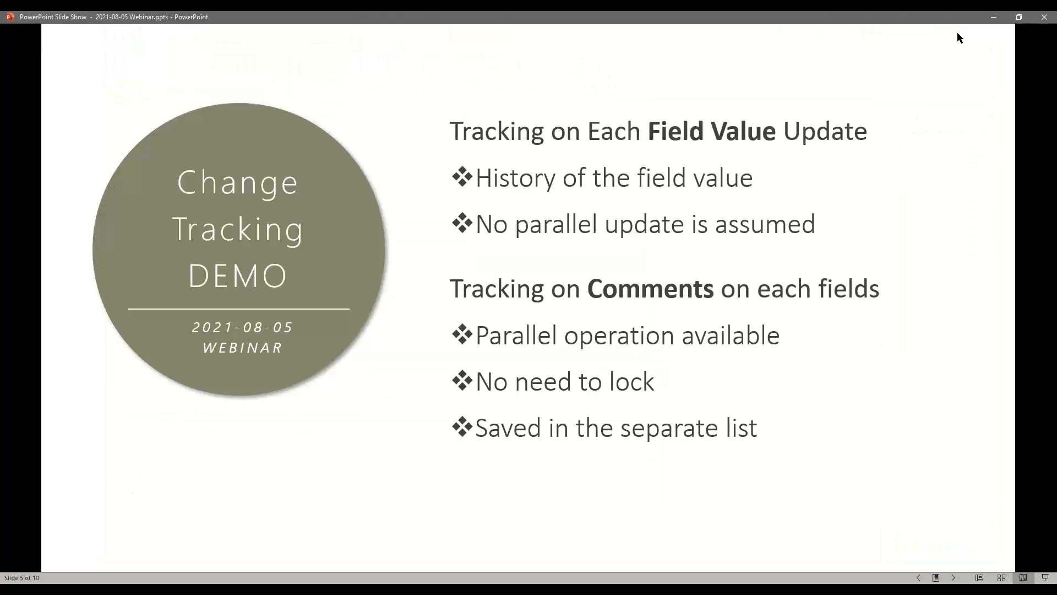
left_click(953, 578)
left_click(953, 578)
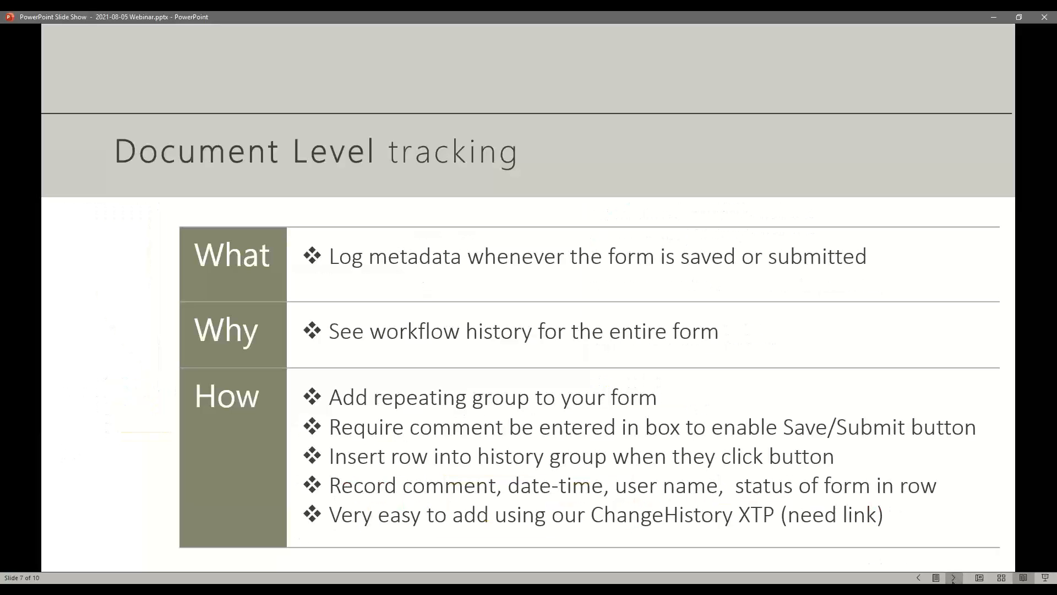